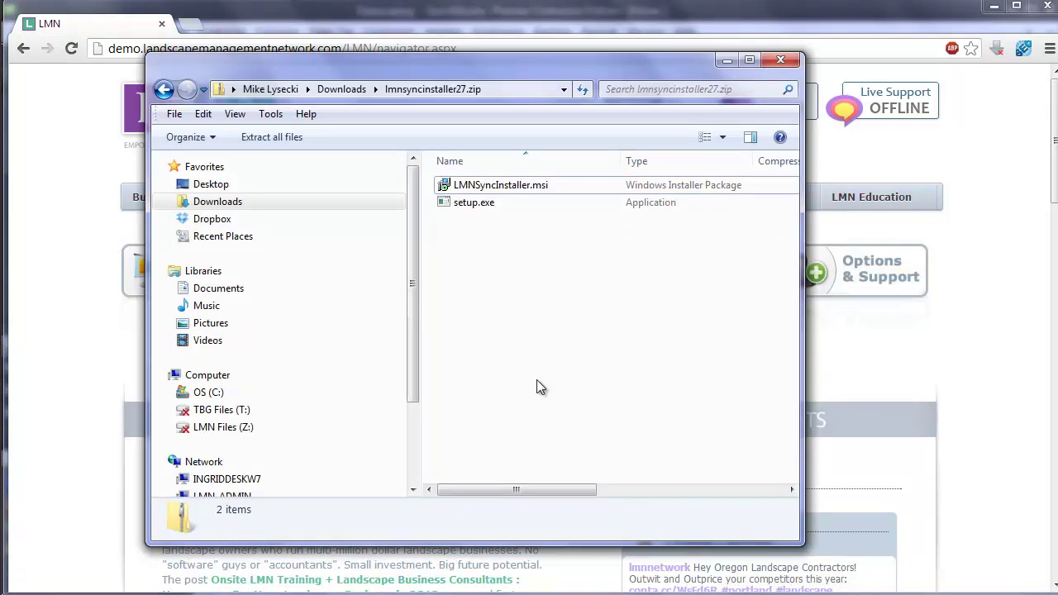
Run setup.exe from the installer zip, approving the unverified publisher warning.
click(476, 209)
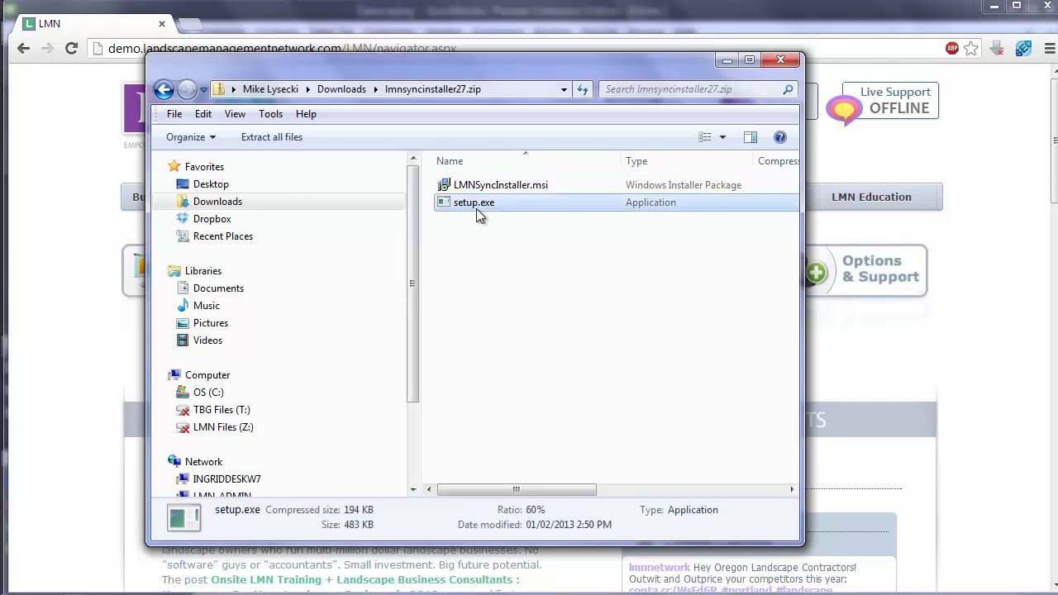
double_click(476, 208)
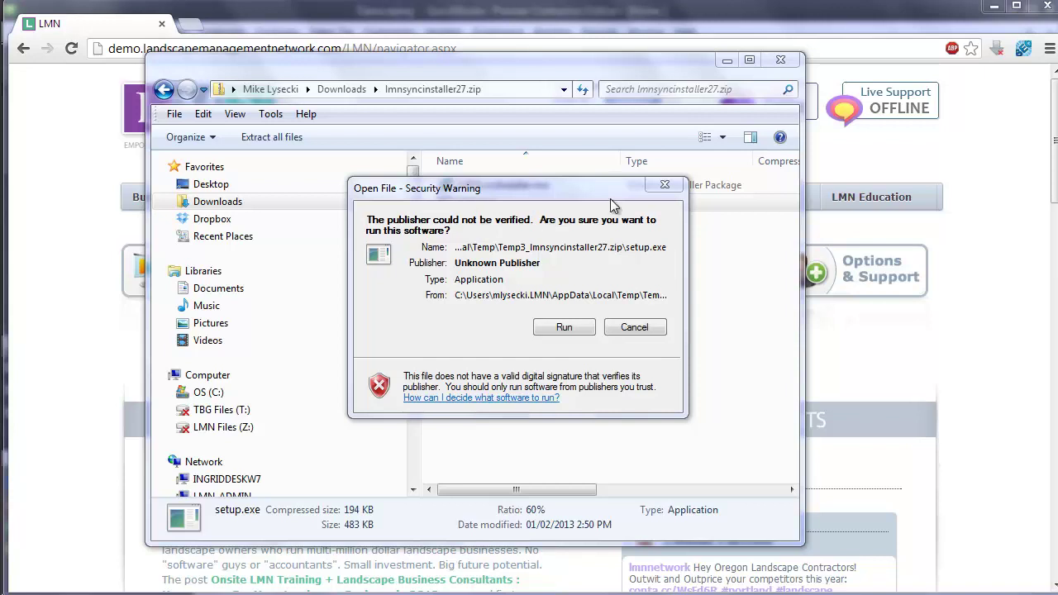
click(581, 331)
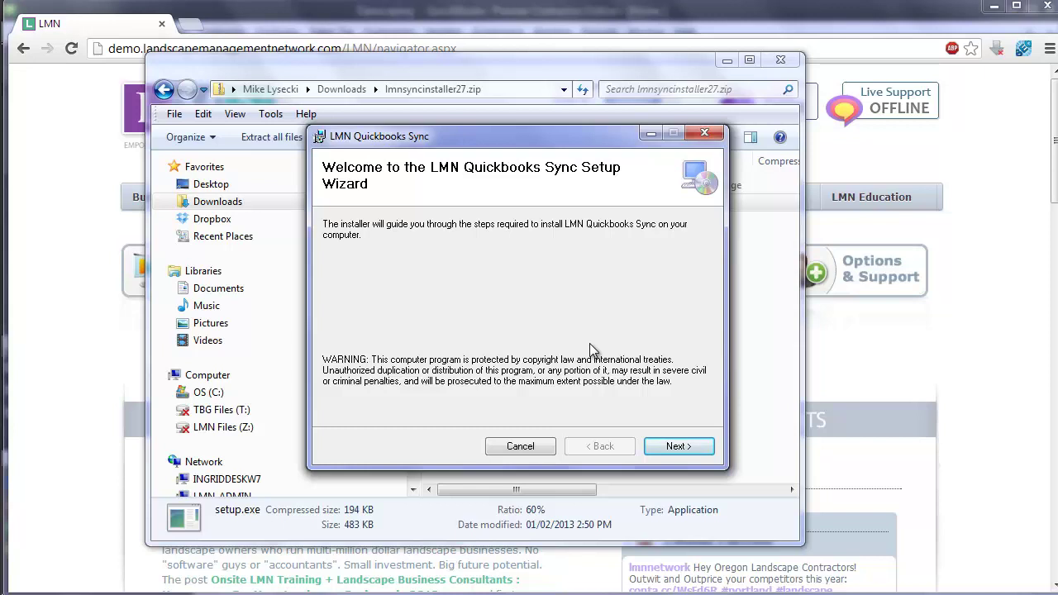
Install LMN Quickbooks Sync into the default folder, then choose to run it immediately.
click(705, 448)
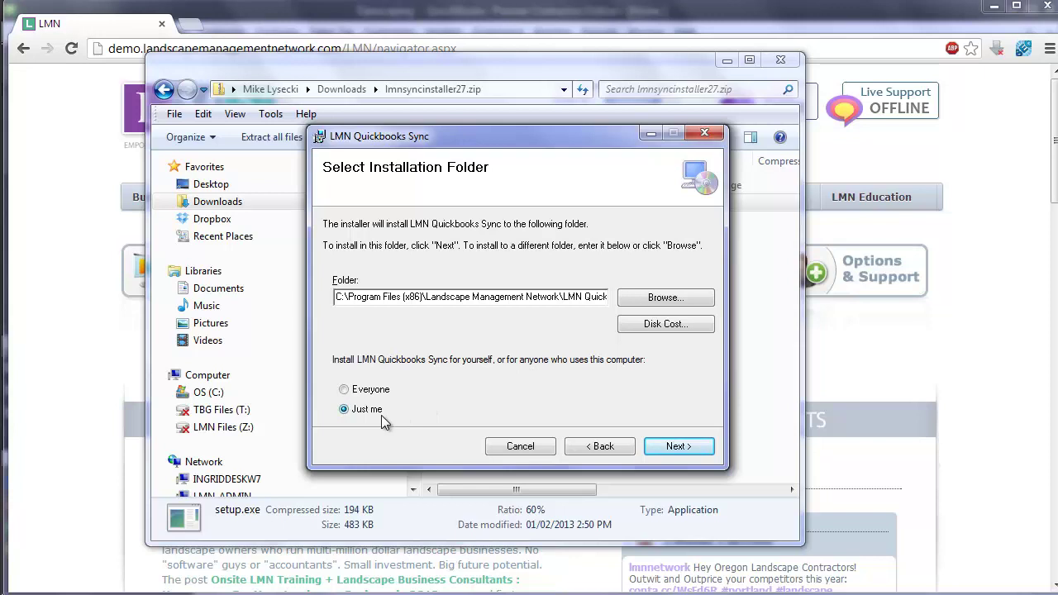
click(709, 453)
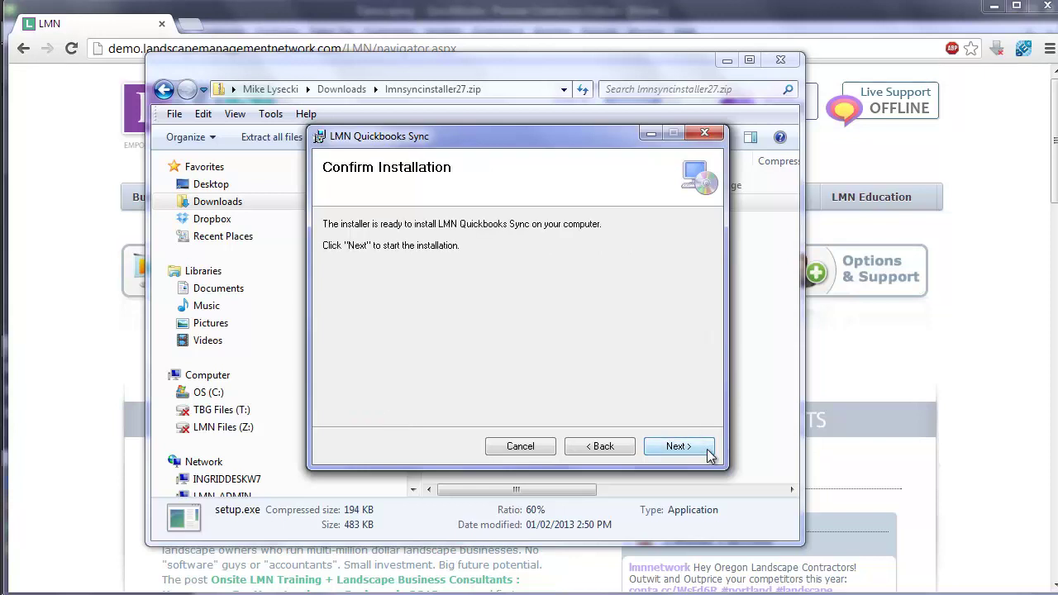
click(709, 452)
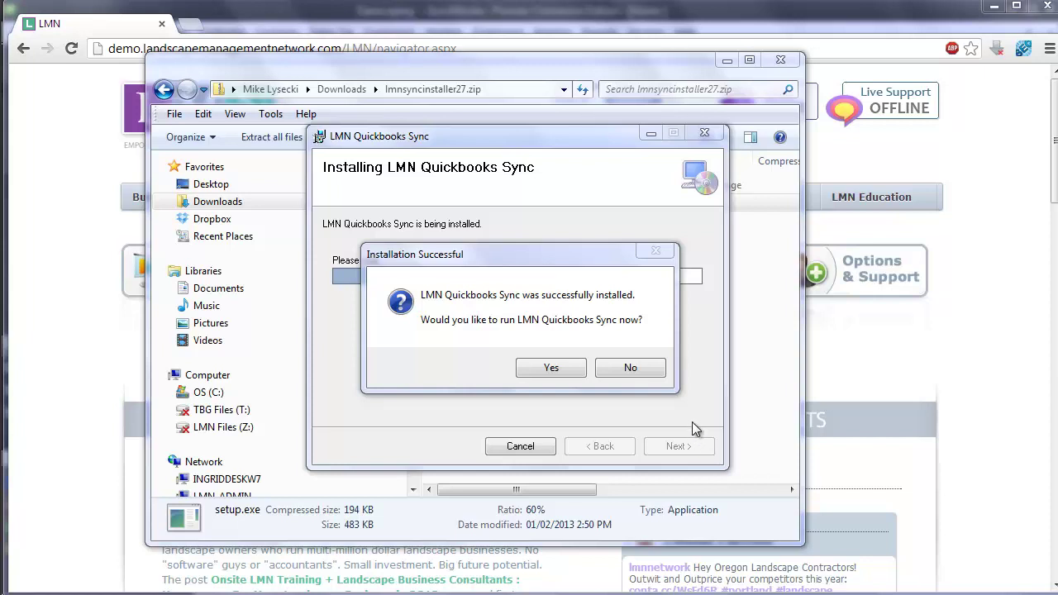
click(552, 370)
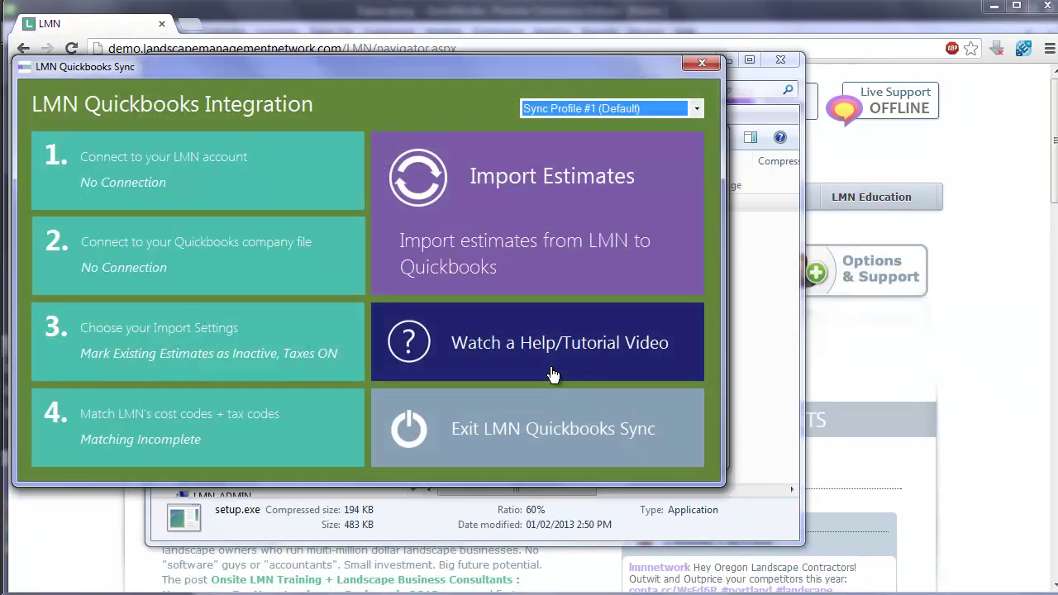
Close the Explorer window and move the LMN Quickbooks Integration window to the centre.
click(778, 64)
drag(533, 76, 695, 113)
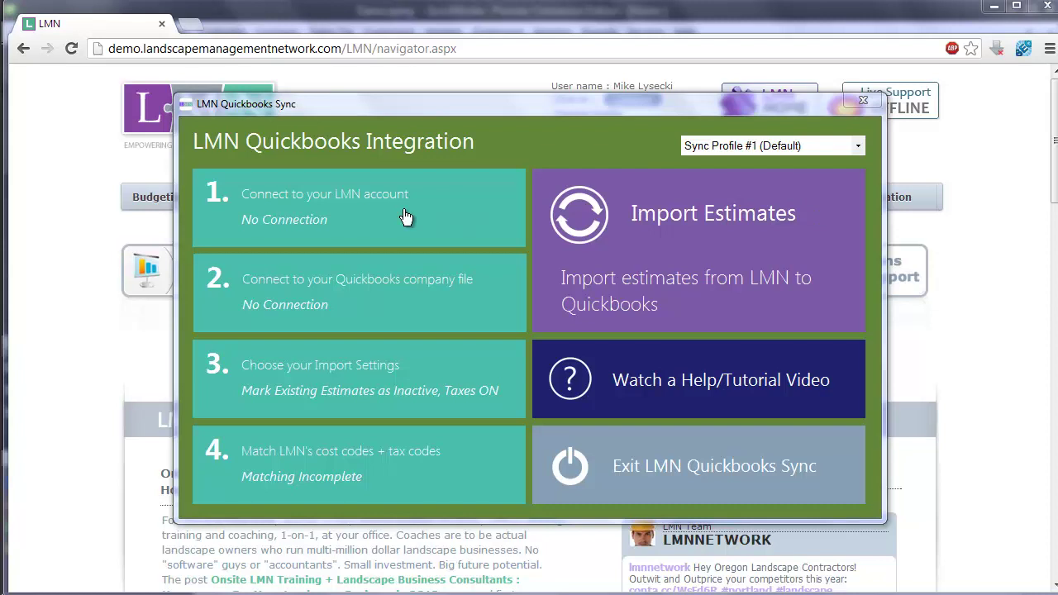
Start step 1 to open the LMN Credentials prompt, then switch to the LMN website.
click(405, 217)
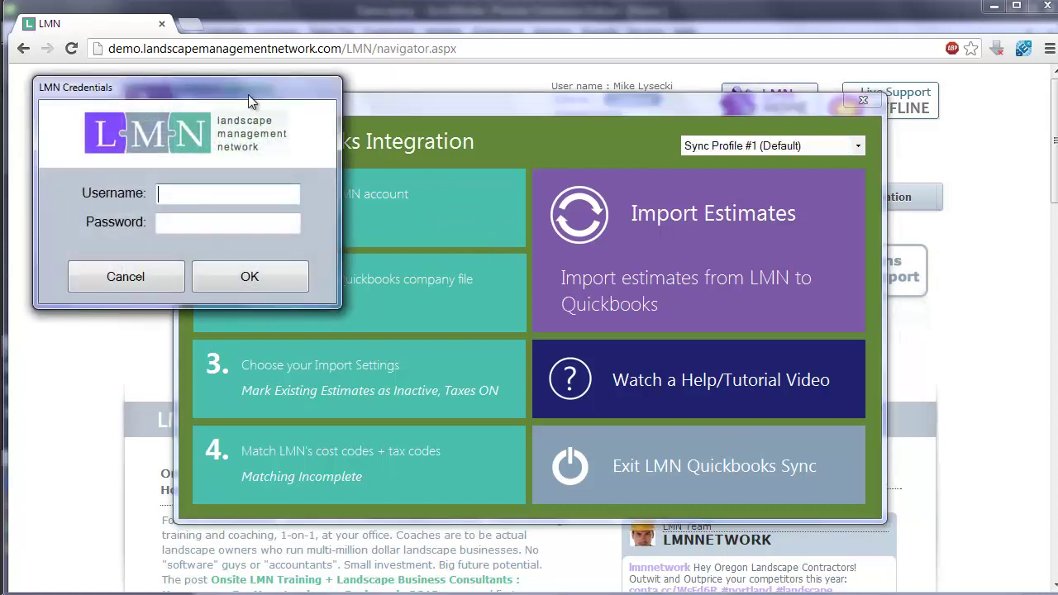
drag(248, 94, 637, 232)
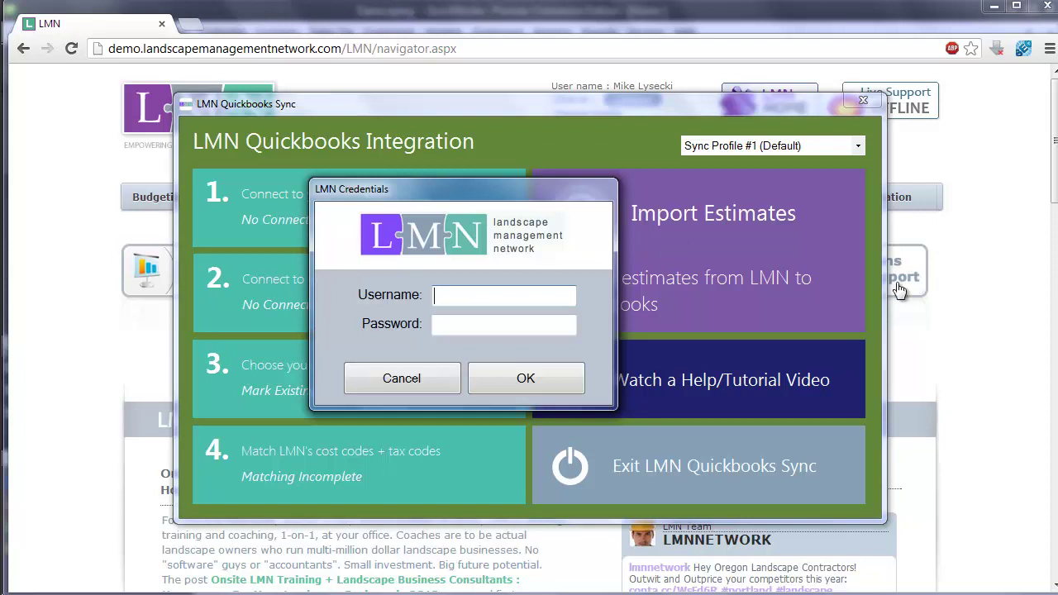
click(989, 317)
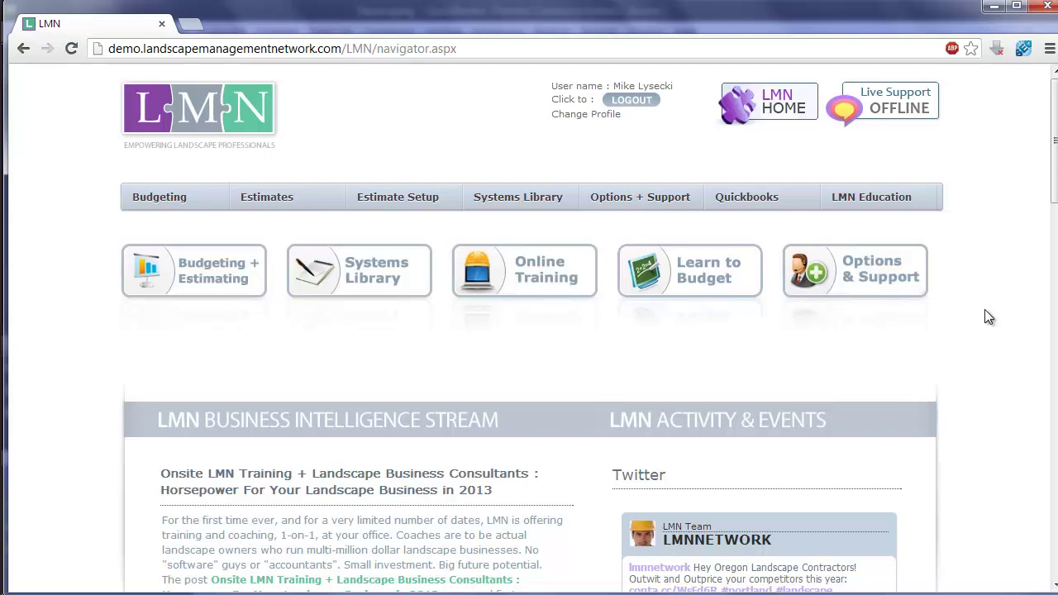
In Setup Security, set Accounting Admin to True for the third user and update.
mouse_move(670, 203)
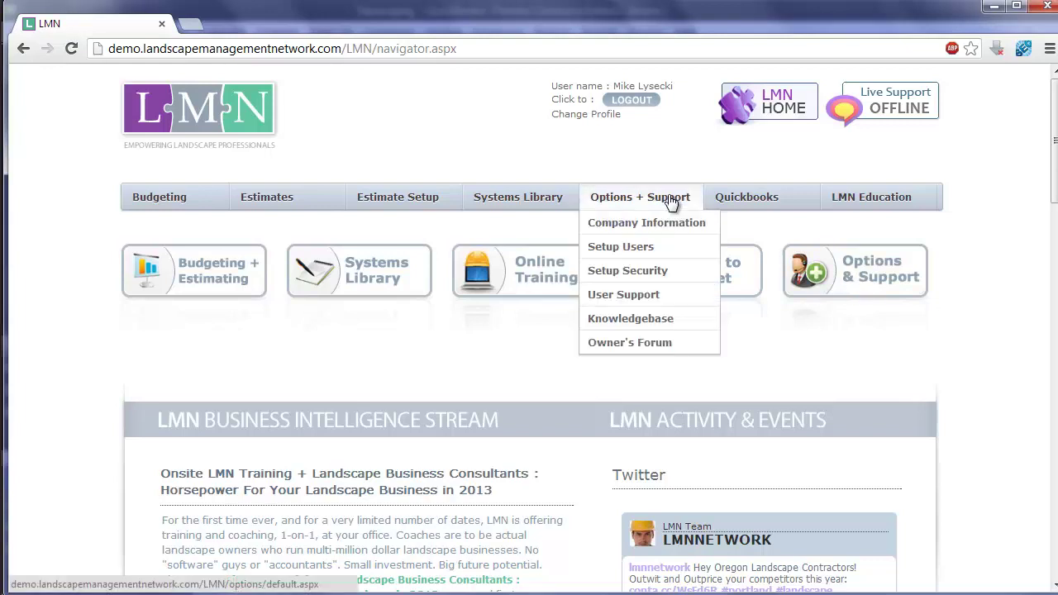
click(650, 275)
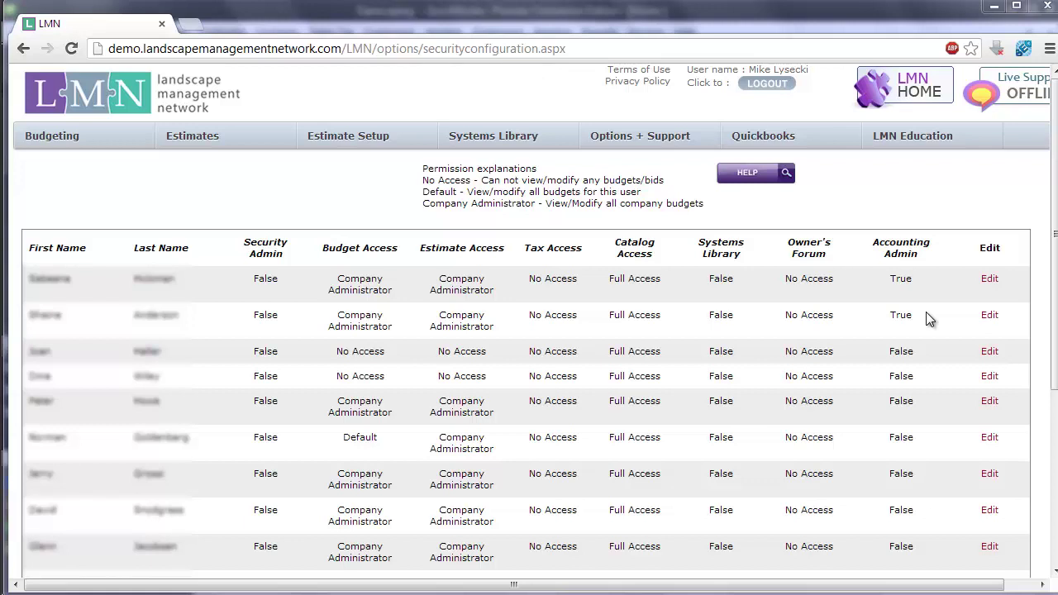
click(989, 352)
click(924, 355)
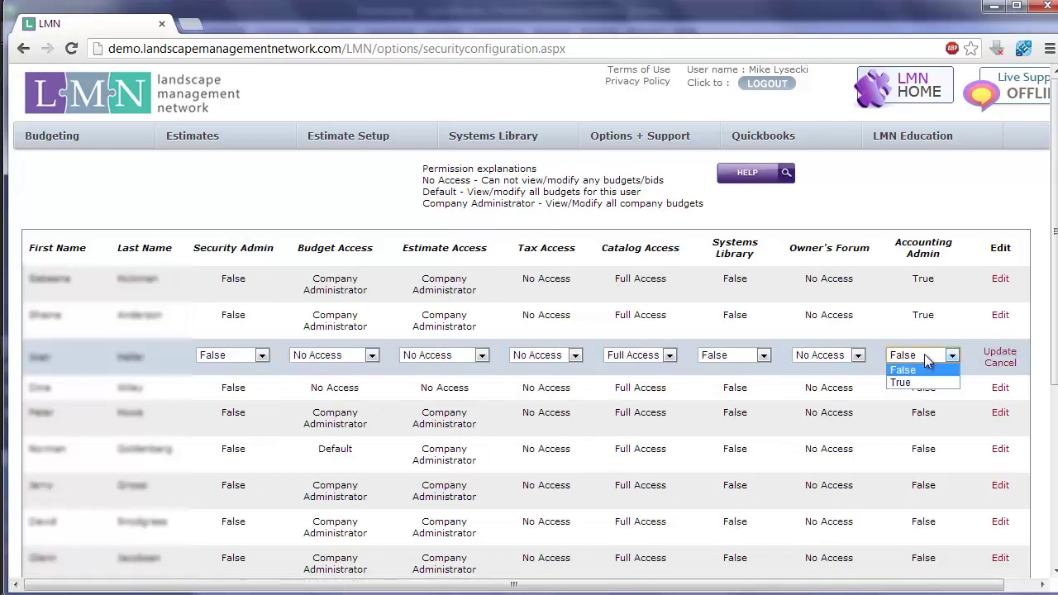
click(916, 382)
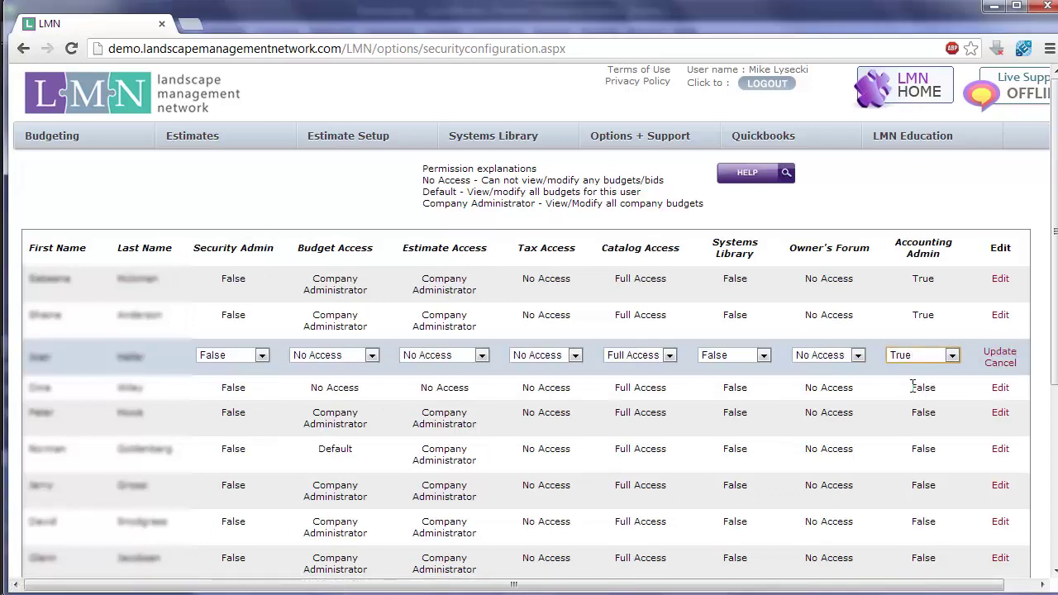
click(1007, 354)
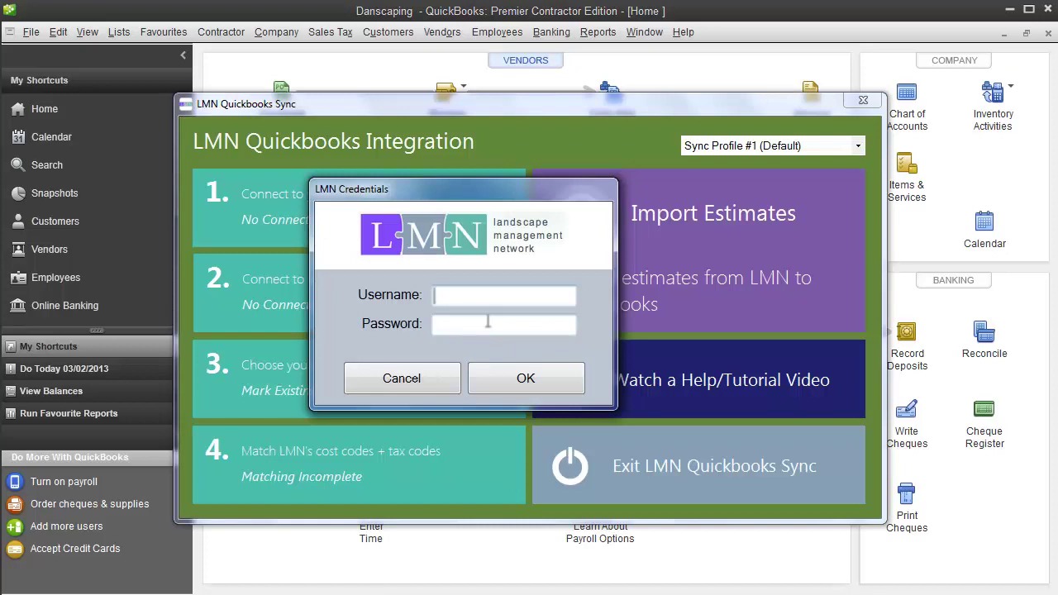
Enter the LMN username and password in LMN Credentials and submit them.
text(demouser)
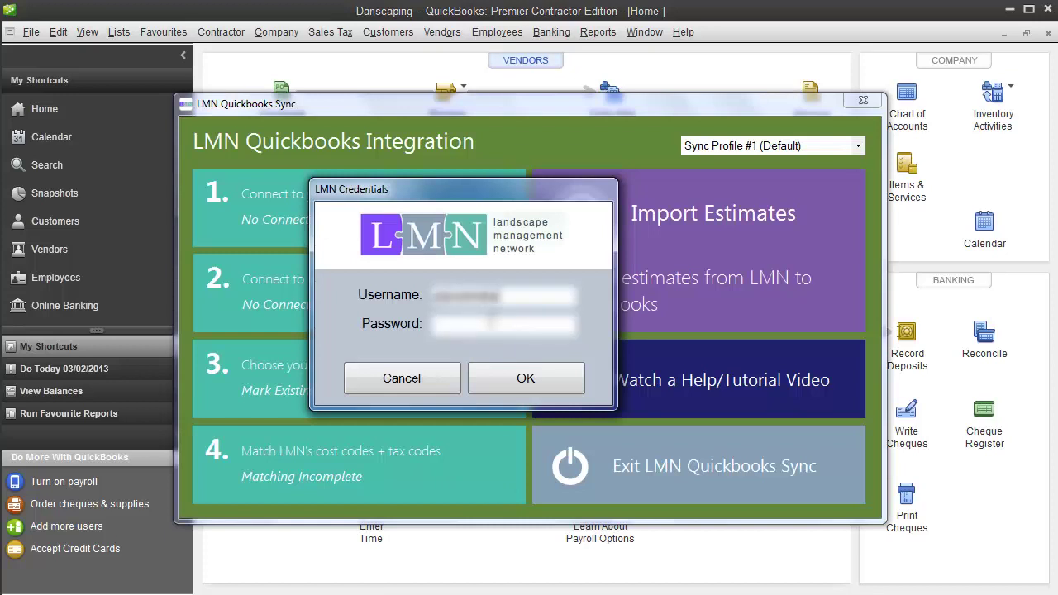
key(Tab)
text(••••••)
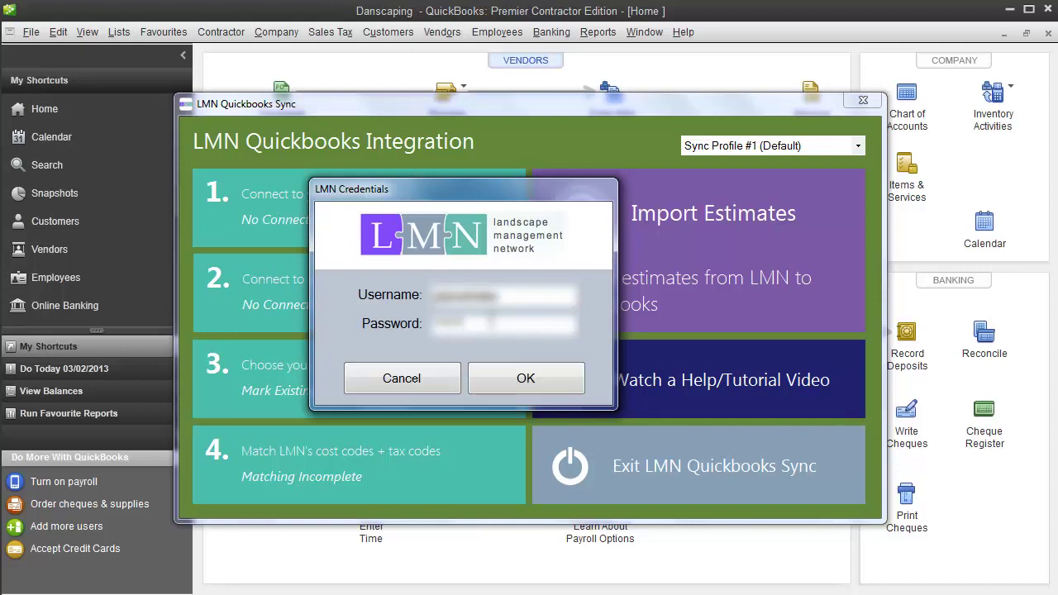
click(555, 378)
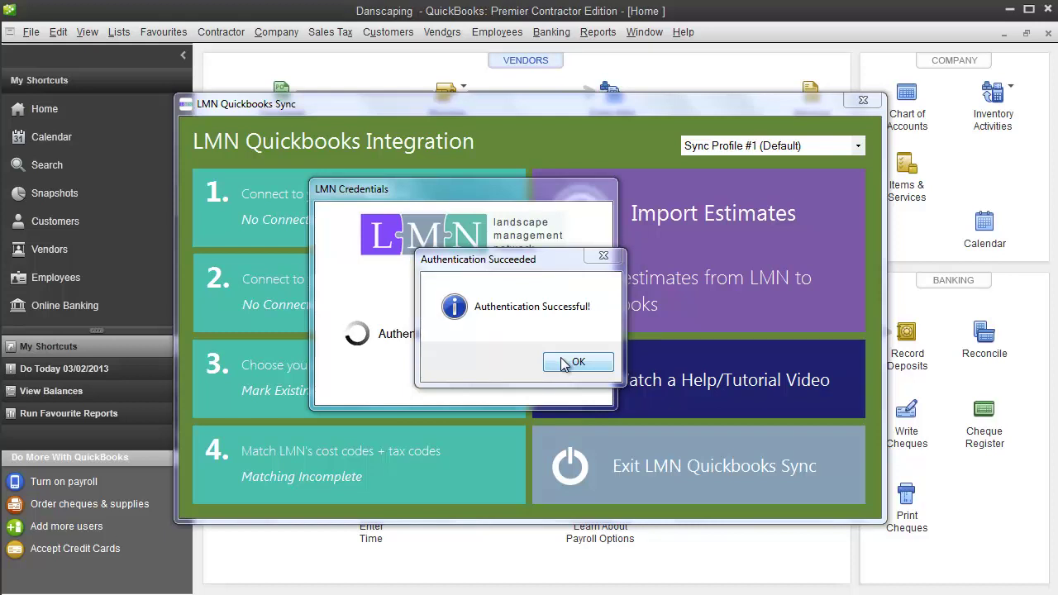
Acknowledge the Authentication Succeeded message and begin step 2, connecting the Quickbooks company file.
click(561, 362)
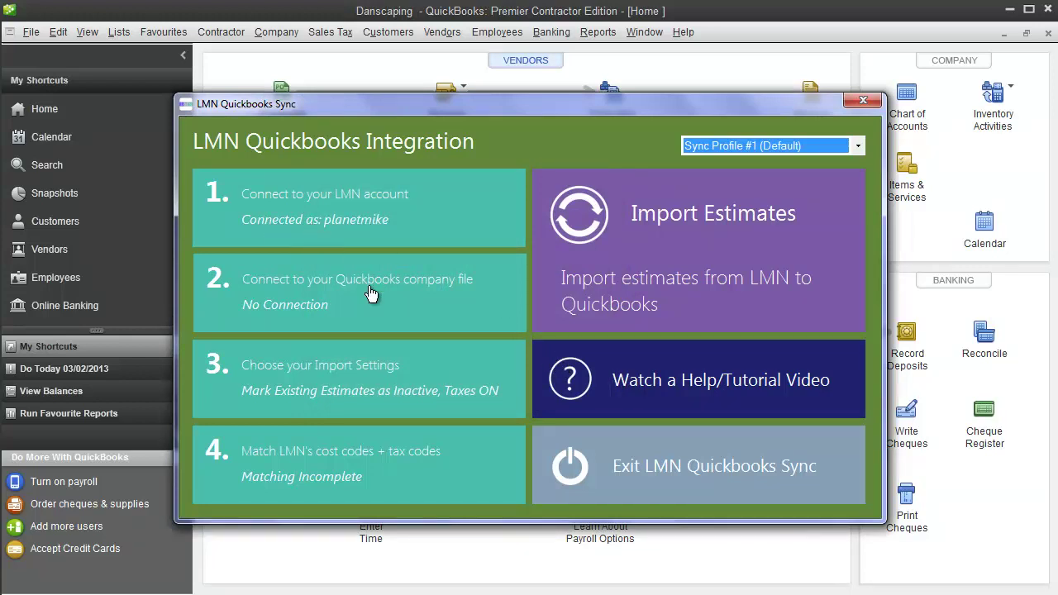
click(467, 306)
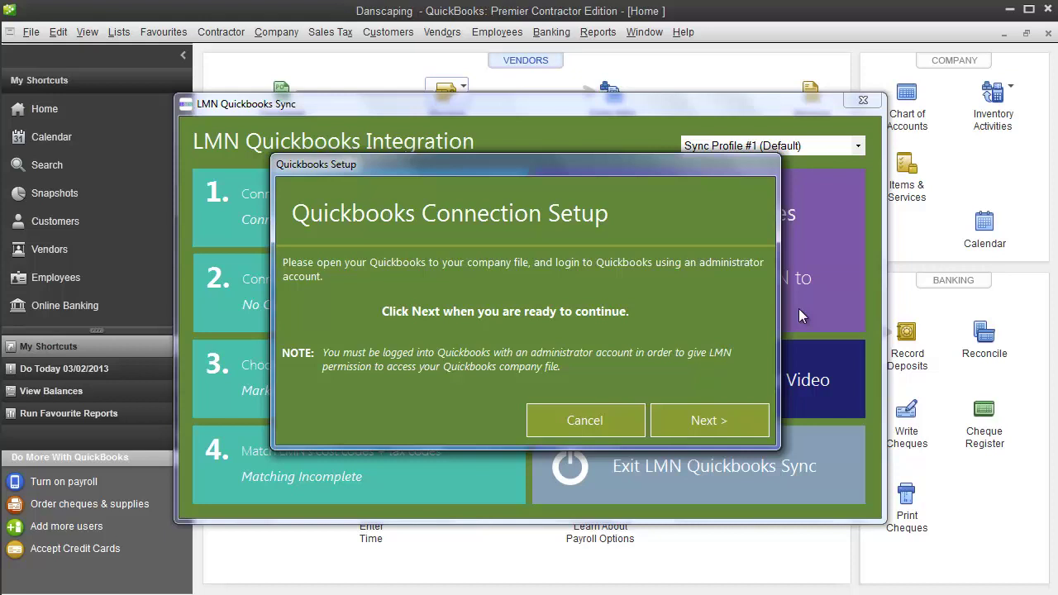
Choose Danscaping.qbw as the company file in Quickbooks Connection Setup and submit.
click(729, 420)
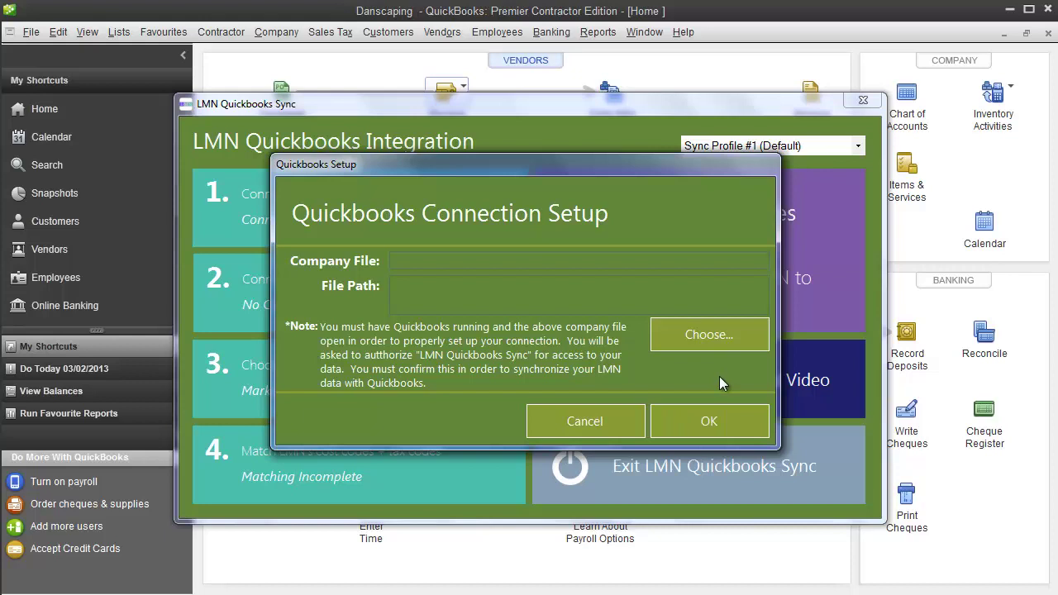
click(730, 330)
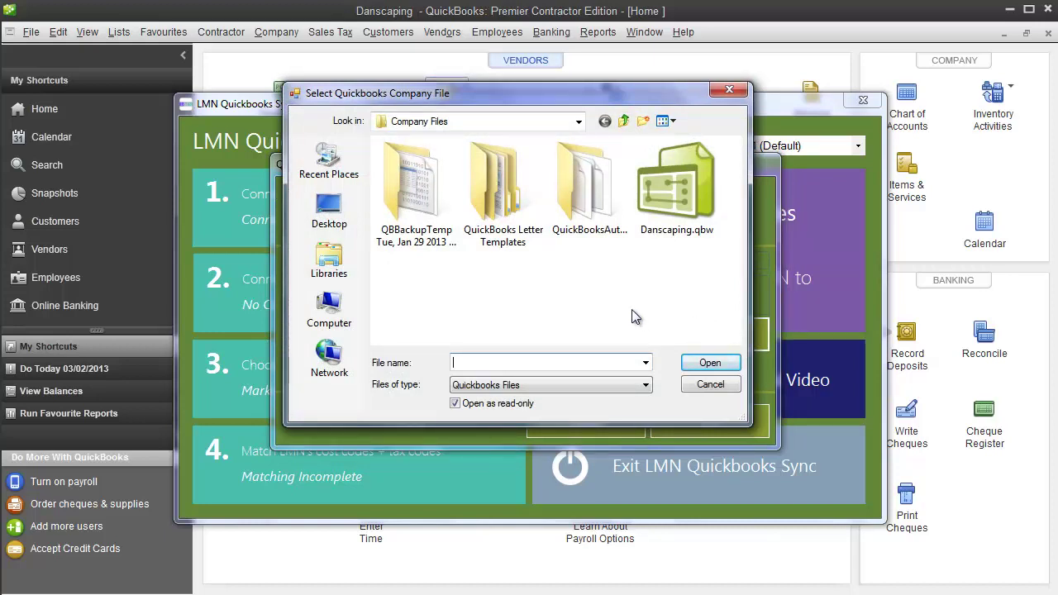
click(667, 196)
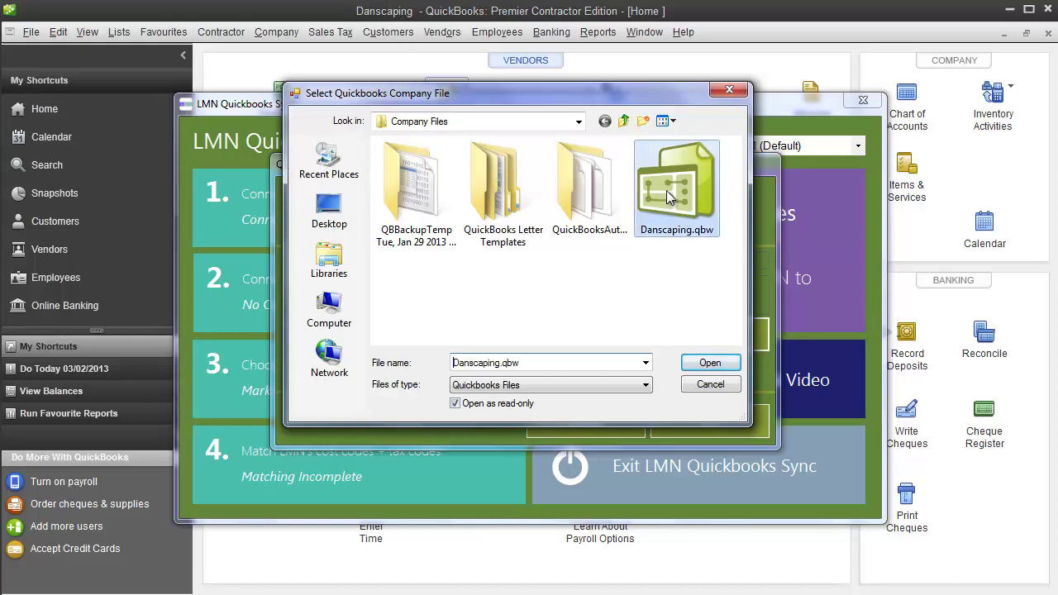
click(729, 362)
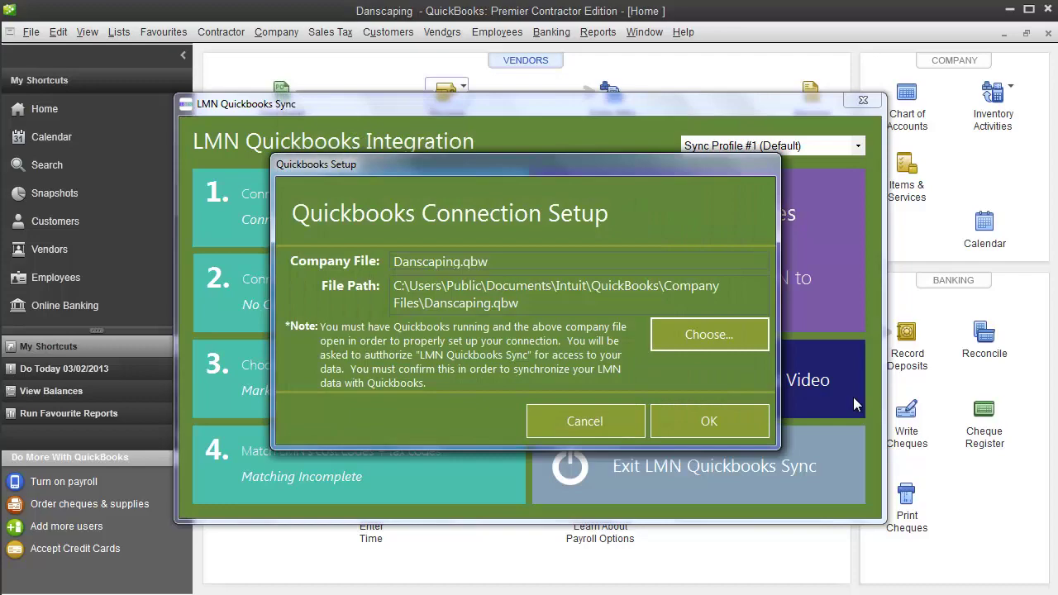
click(725, 421)
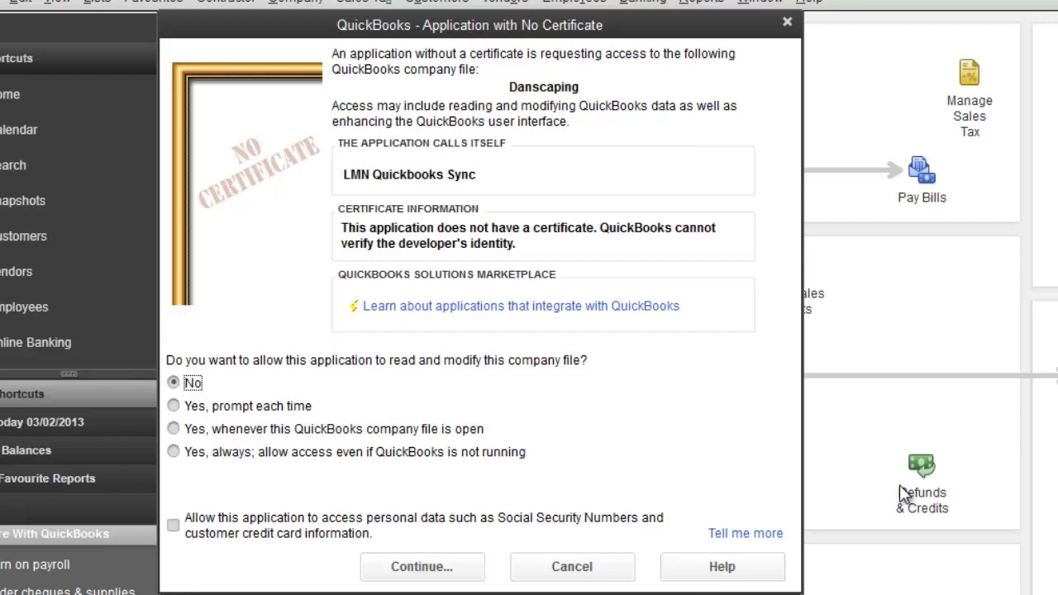
Grant LMN Quickbooks Sync 'Yes, always' access to Danscaping, even when QuickBooks isn't running.
click(395, 451)
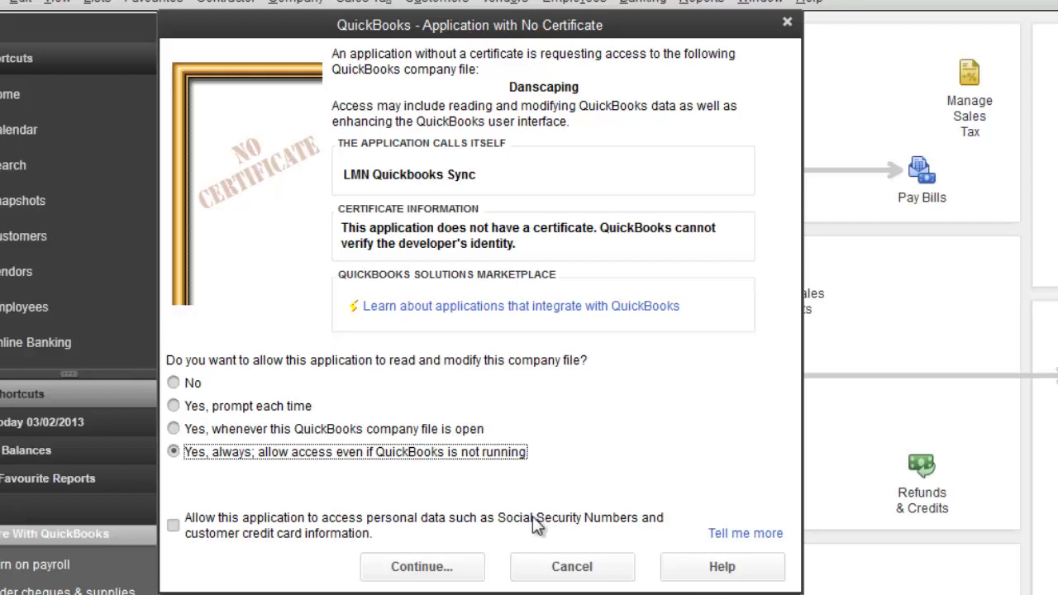
click(438, 567)
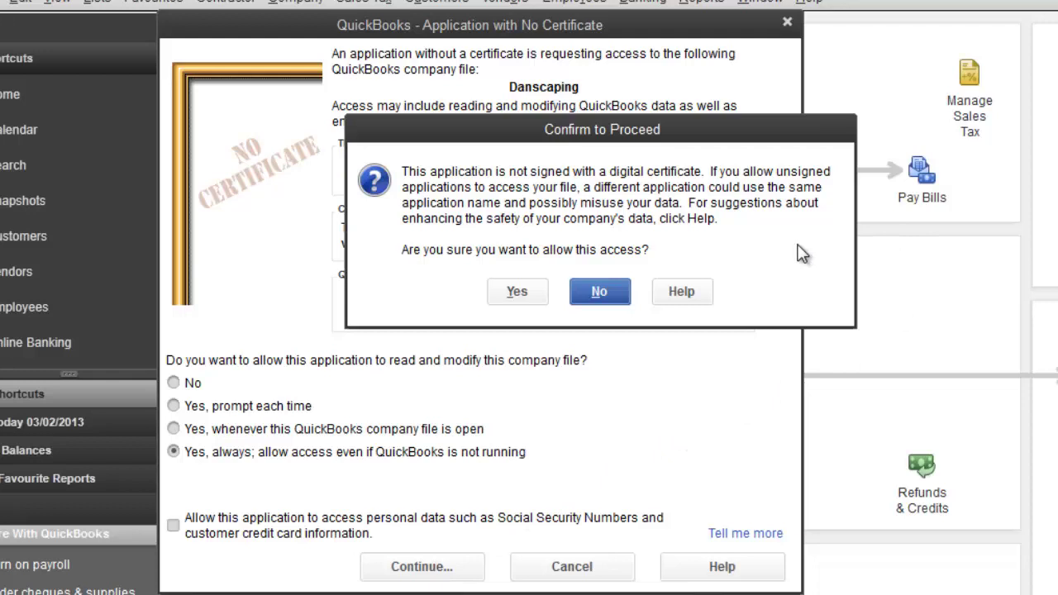
click(514, 292)
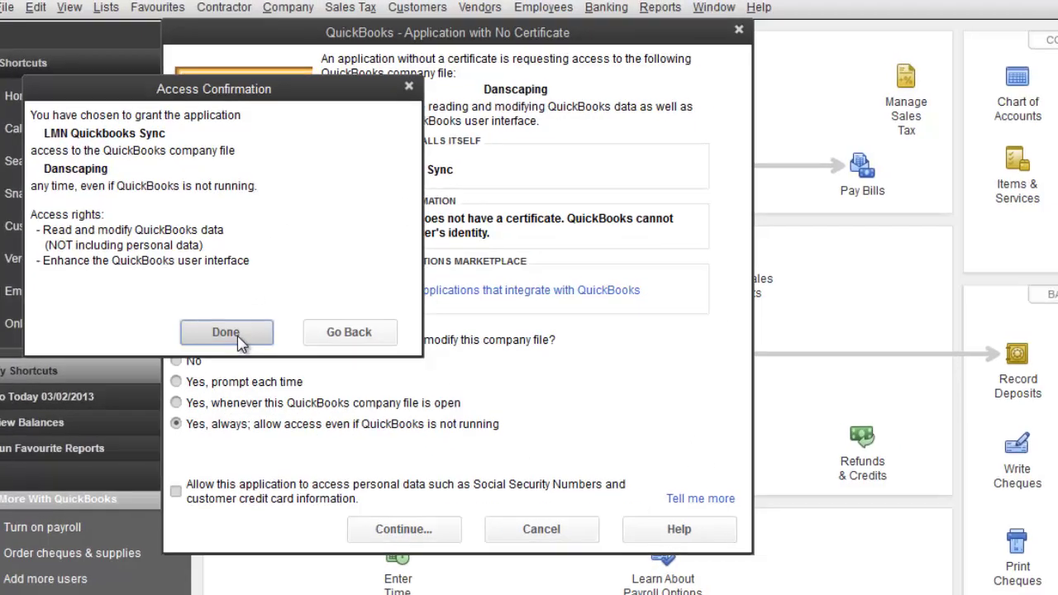
click(241, 355)
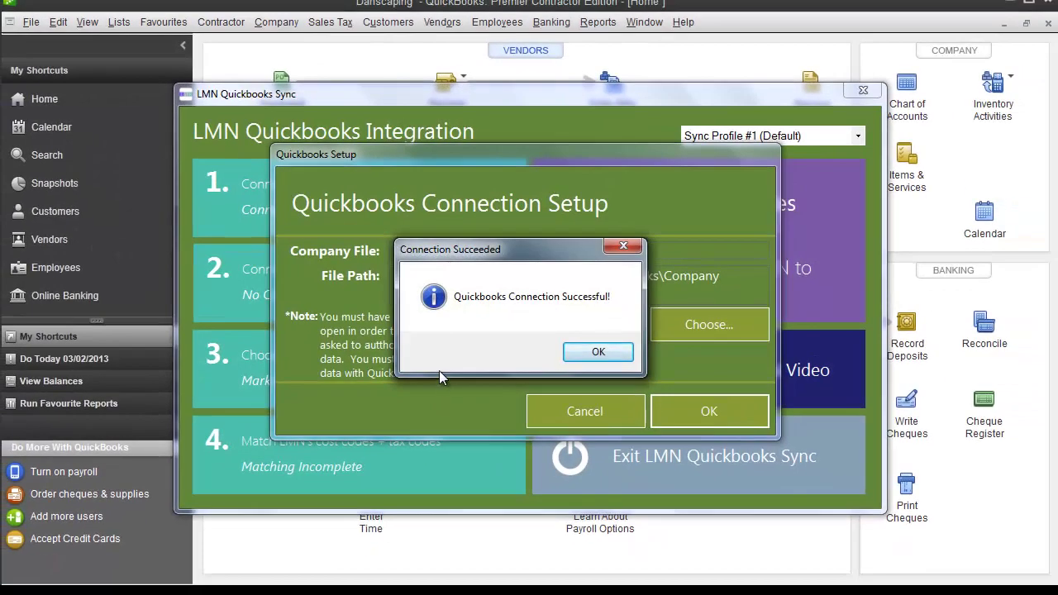
Acknowledge Connection Succeeded, open step 3 'Choose your Import Settings' and drag it aside.
click(598, 353)
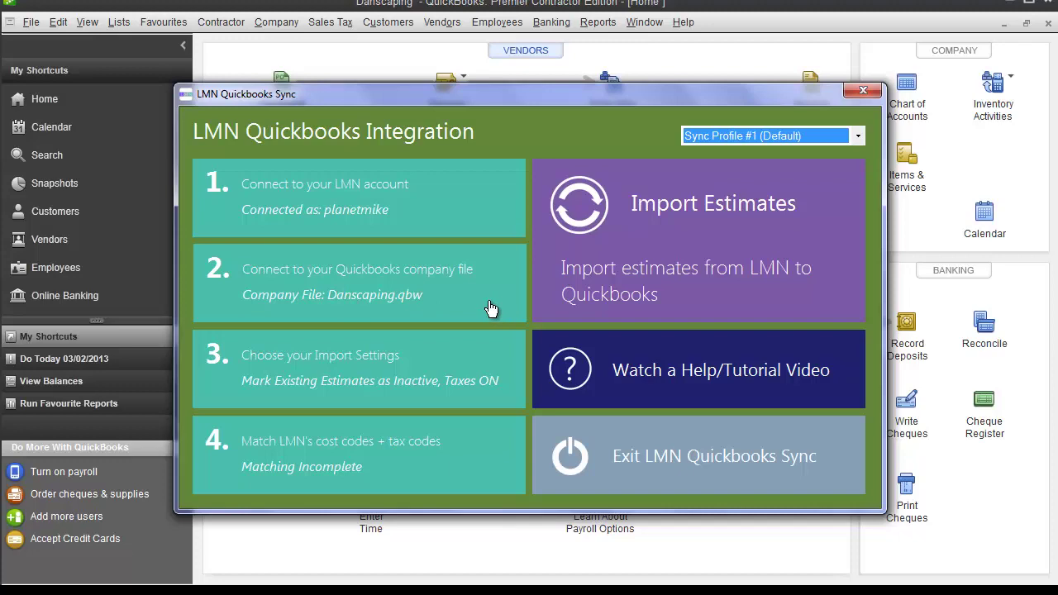
click(472, 362)
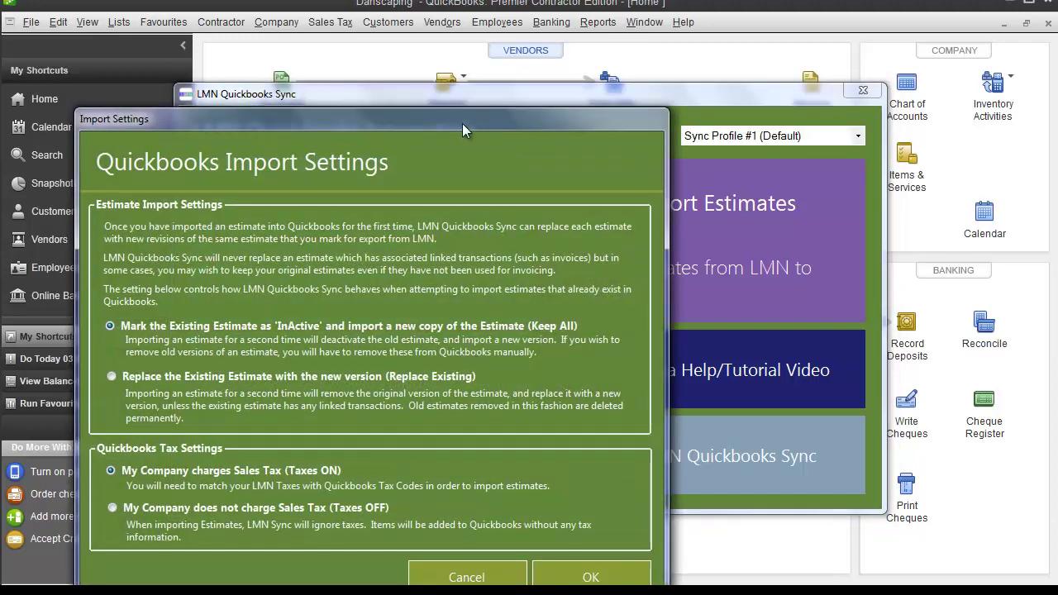
drag(457, 114, 603, 48)
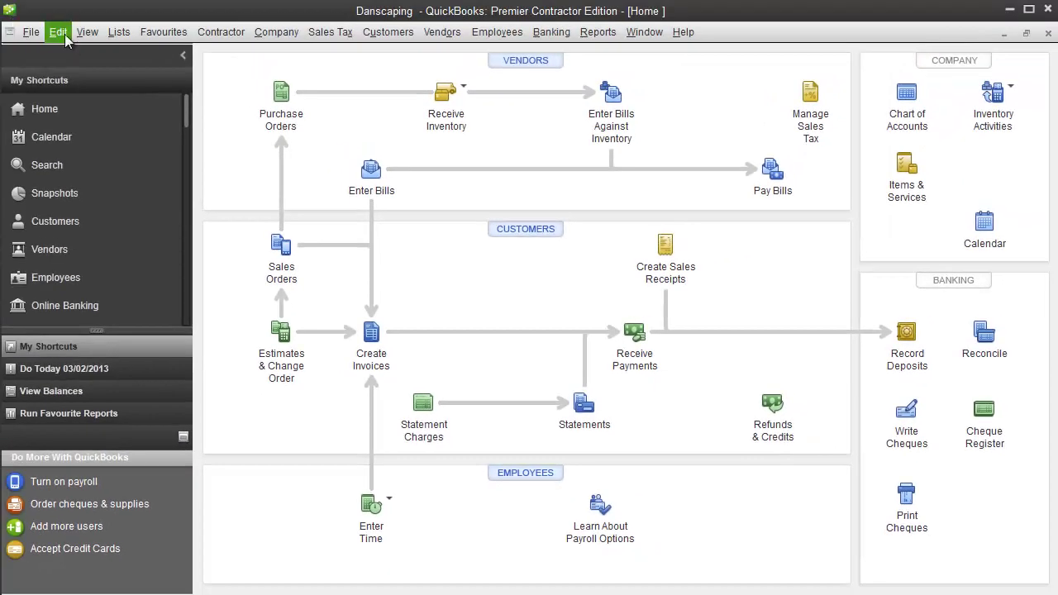
click(59, 33)
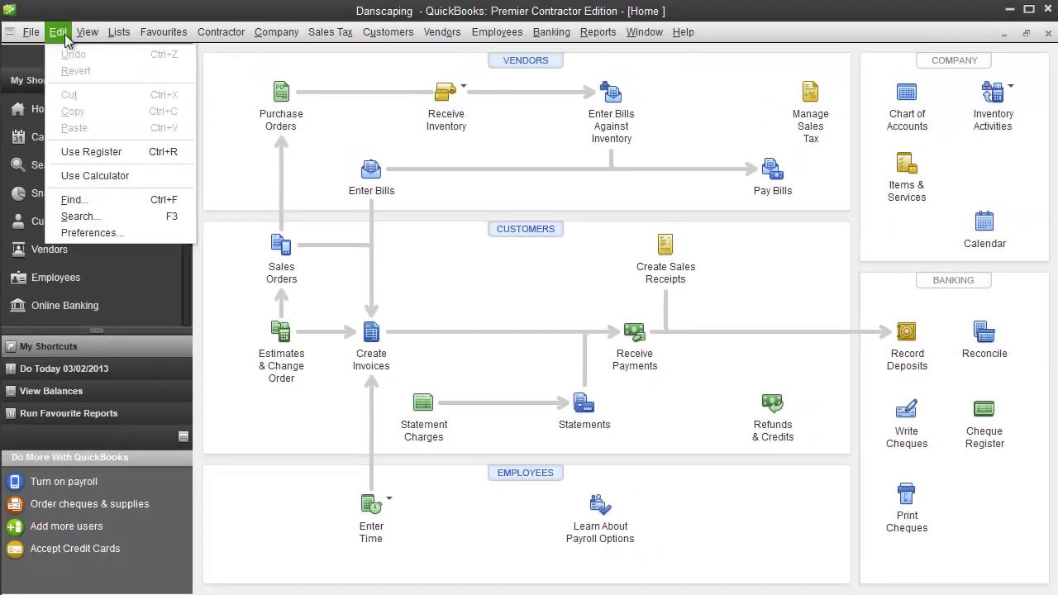
click(124, 232)
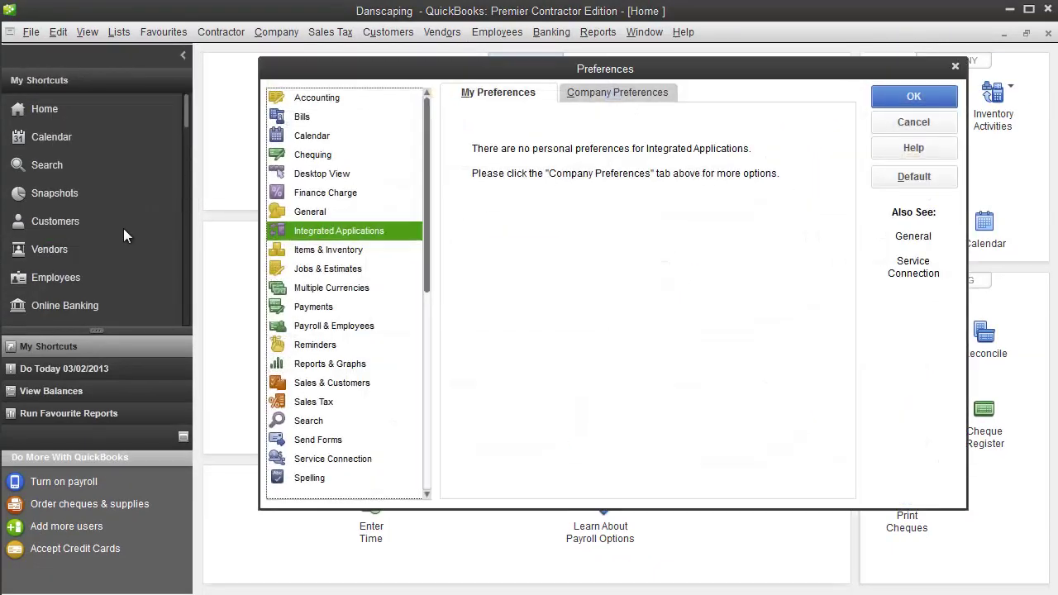
click(325, 404)
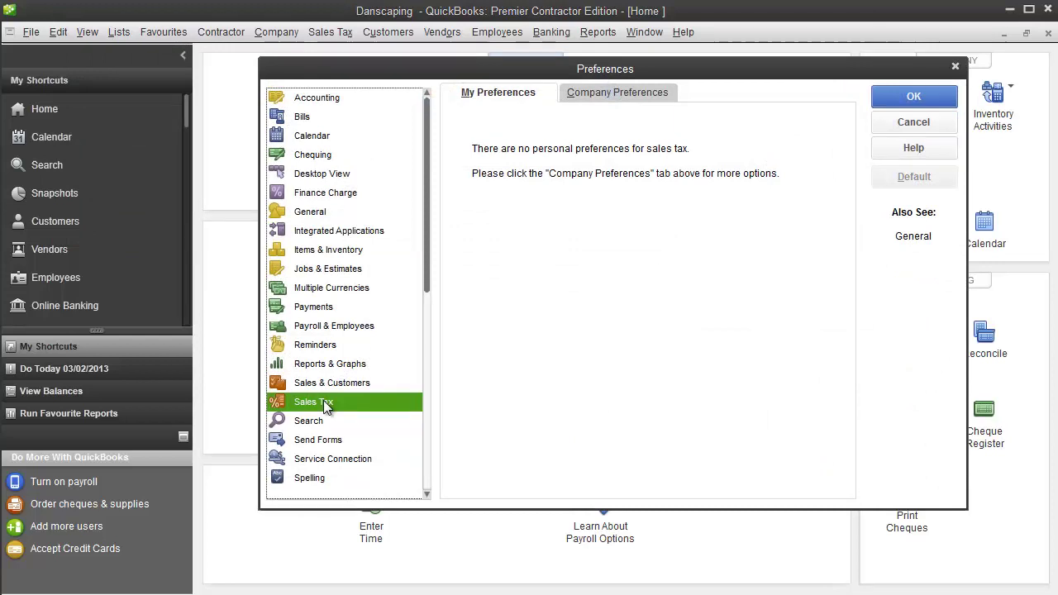
click(637, 93)
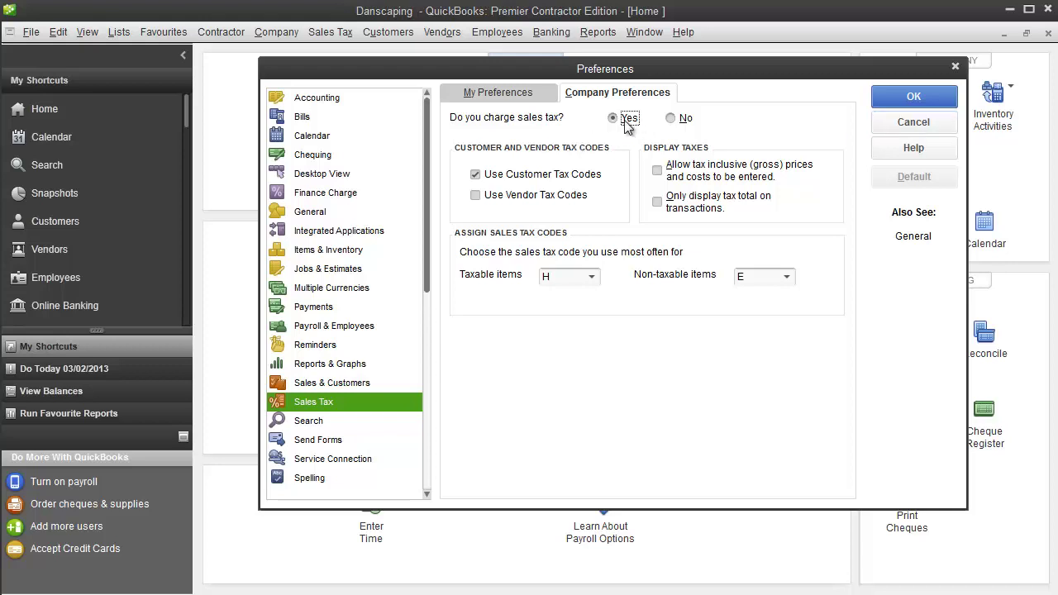
click(904, 122)
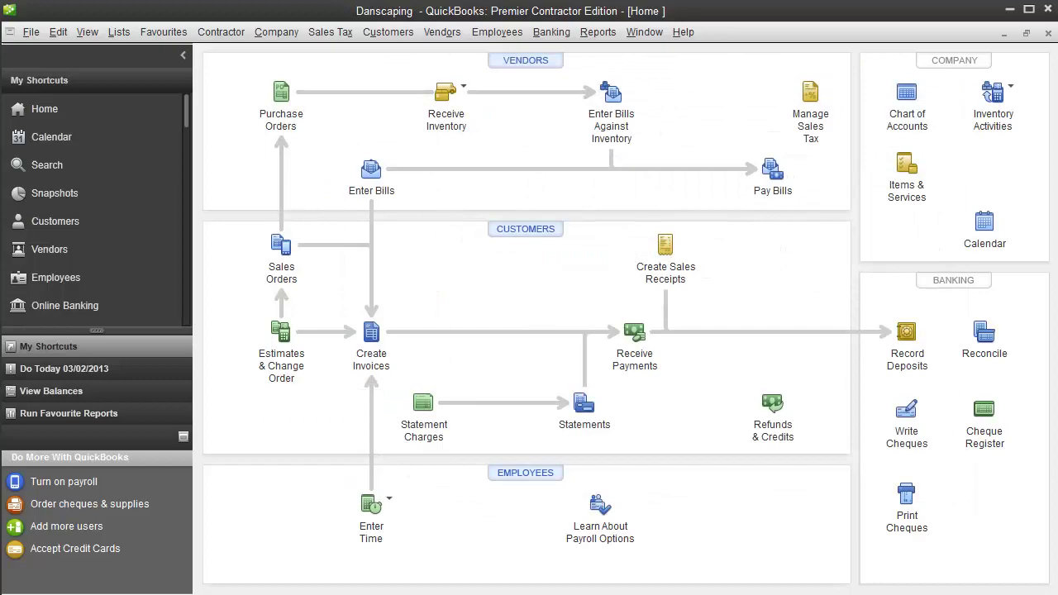
Save the import settings as Overwrite Existing Estimates with Taxes ON.
click(507, 482)
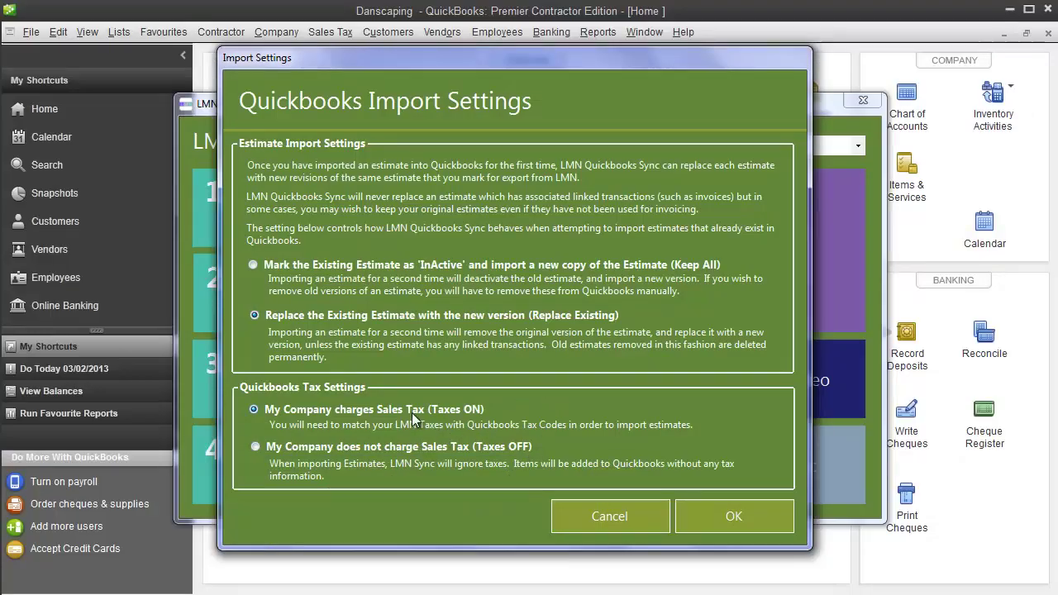
click(759, 517)
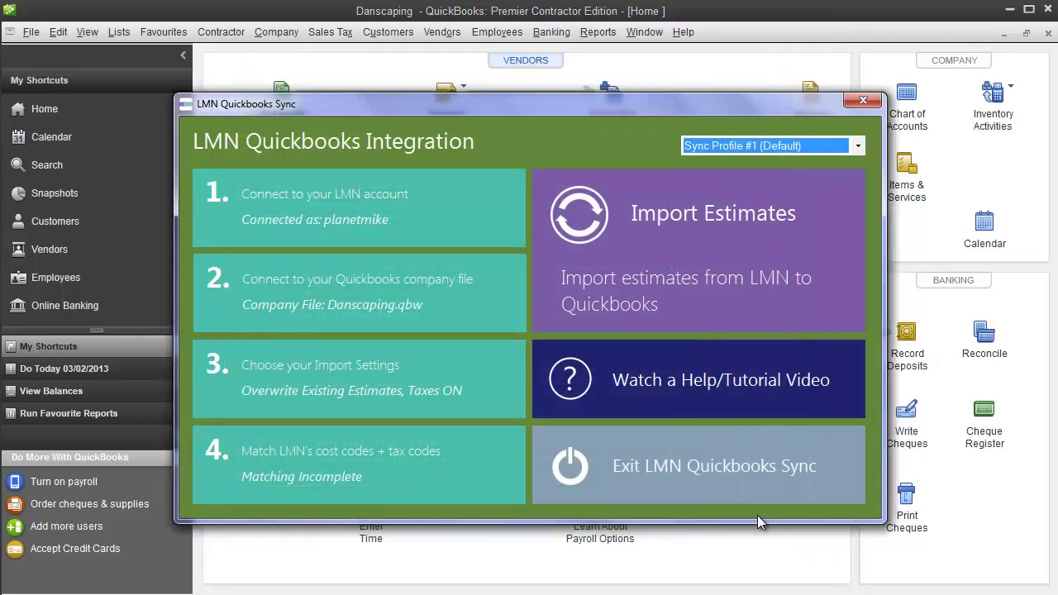
Match the LMN tax code SALES-TAX to QuickBooks tax S - Standard Taxes (GST/PST).
click(495, 455)
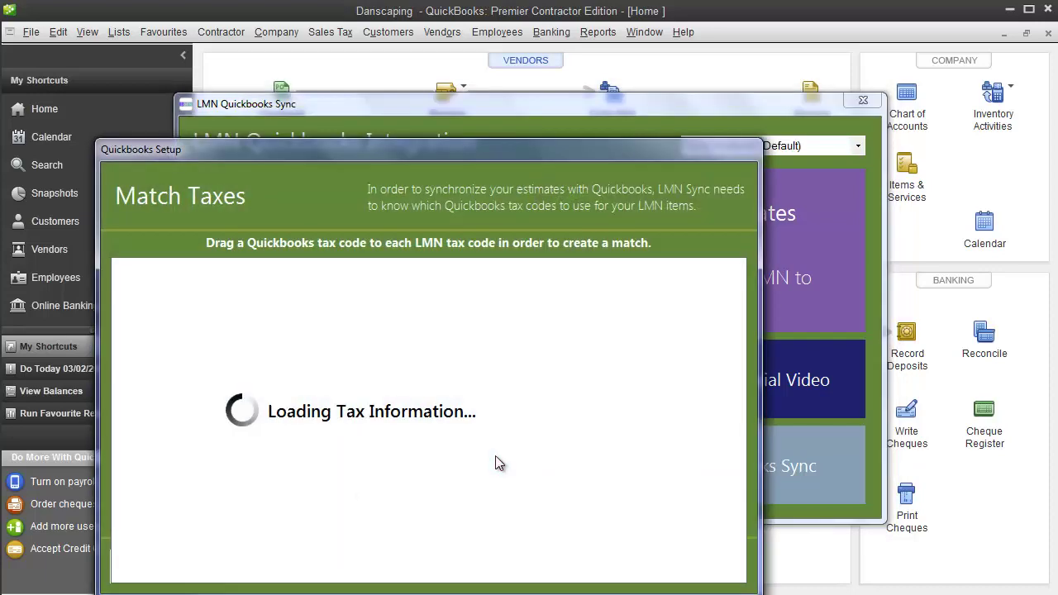
drag(543, 152, 610, 86)
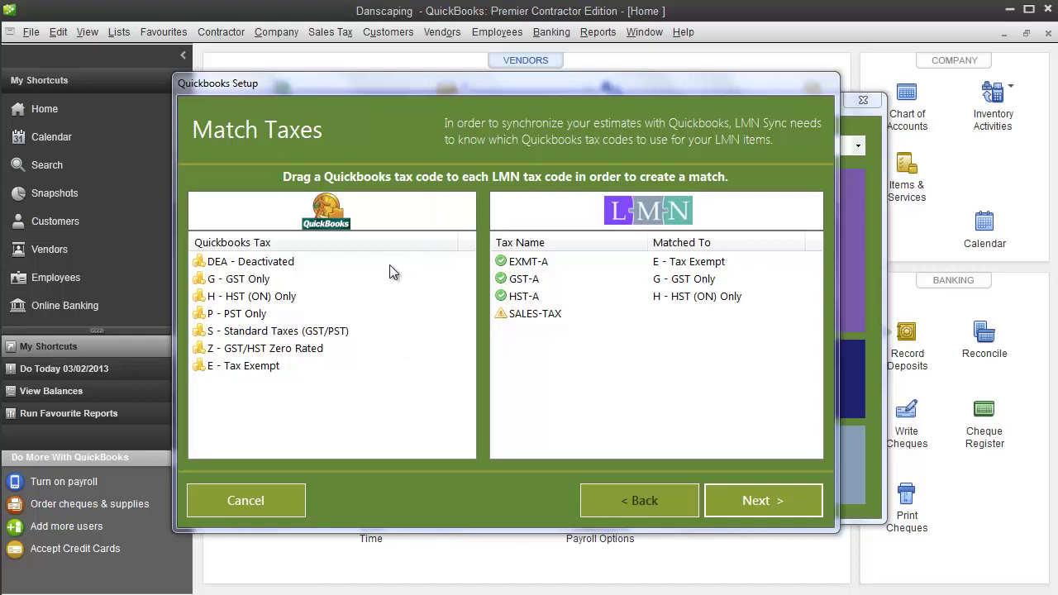
click(266, 332)
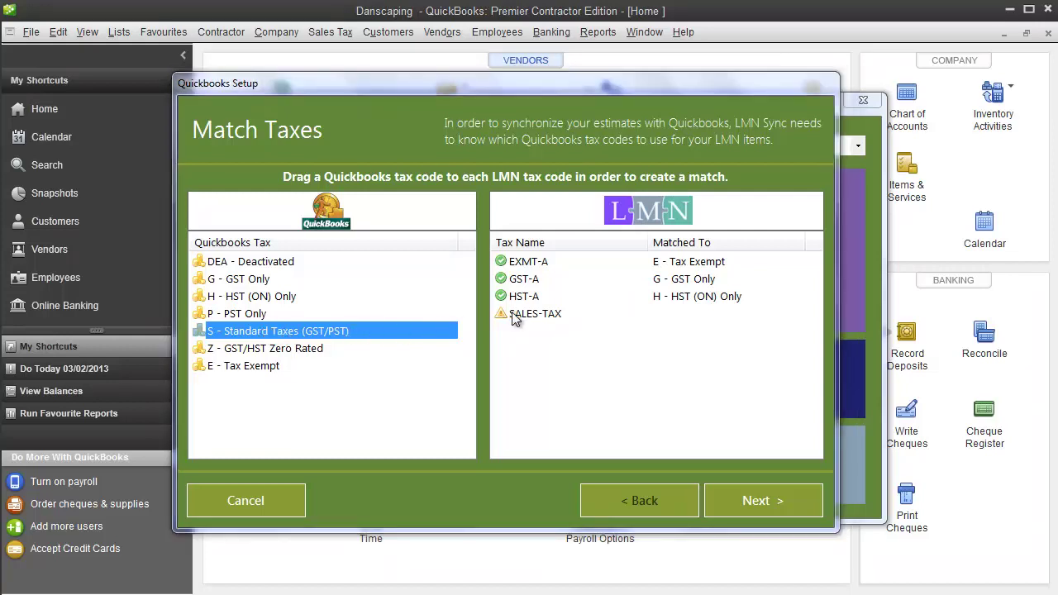
drag(458, 331, 604, 315)
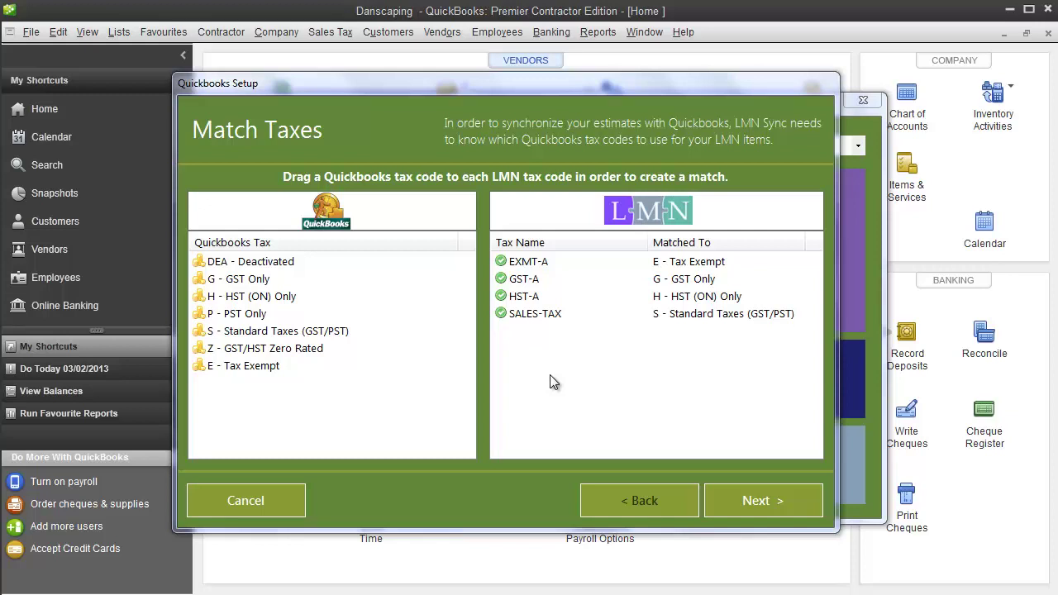
Save the four tax code matches and continue to the Match Cost Codes page.
click(804, 503)
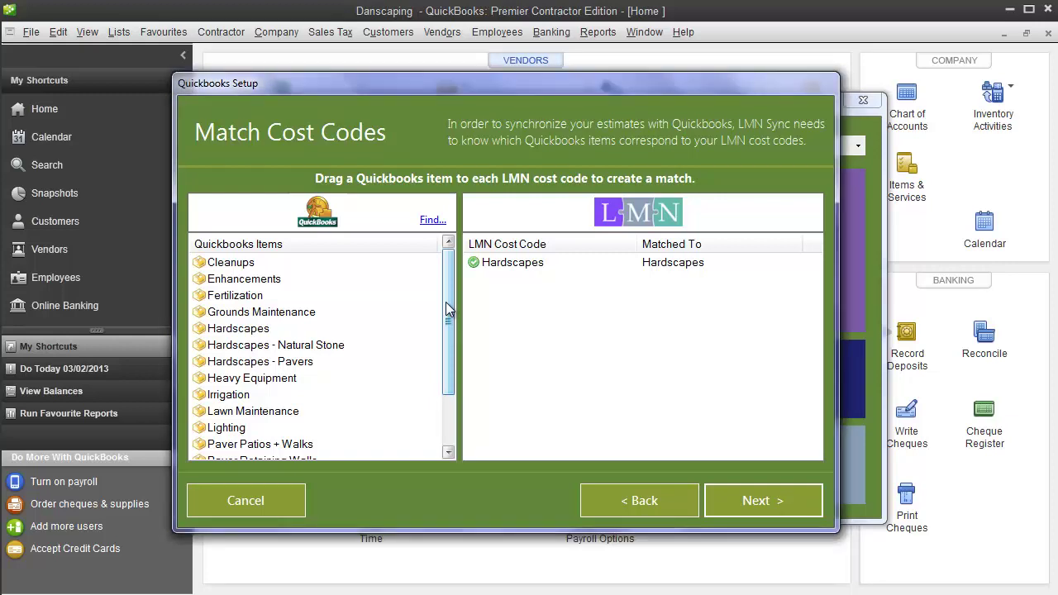
Match Softscapes and Grounds Maintenance to their same-named QuickBooks items.
drag(445, 302, 453, 346)
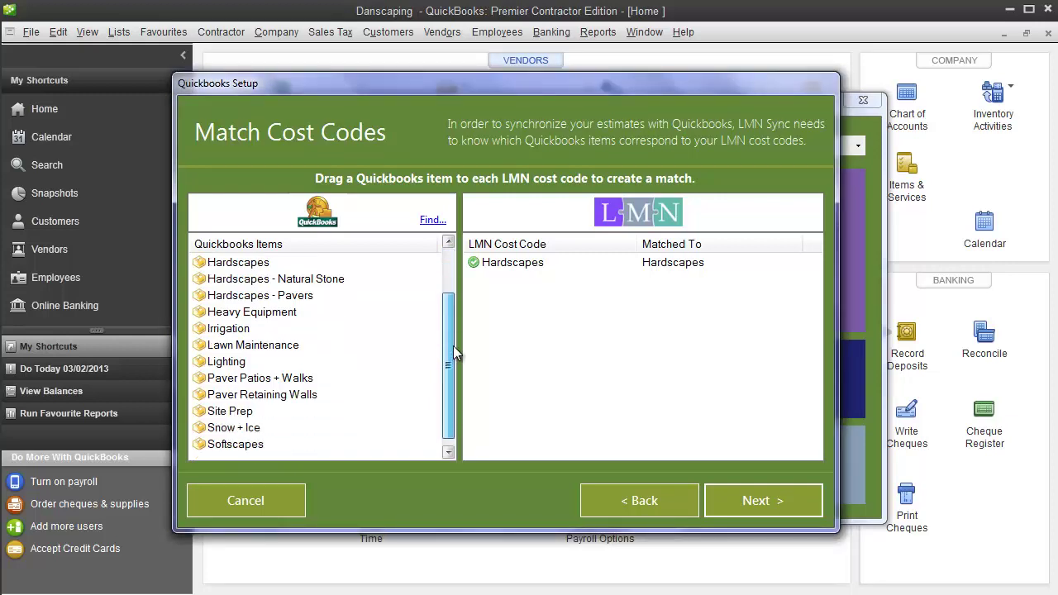
click(247, 444)
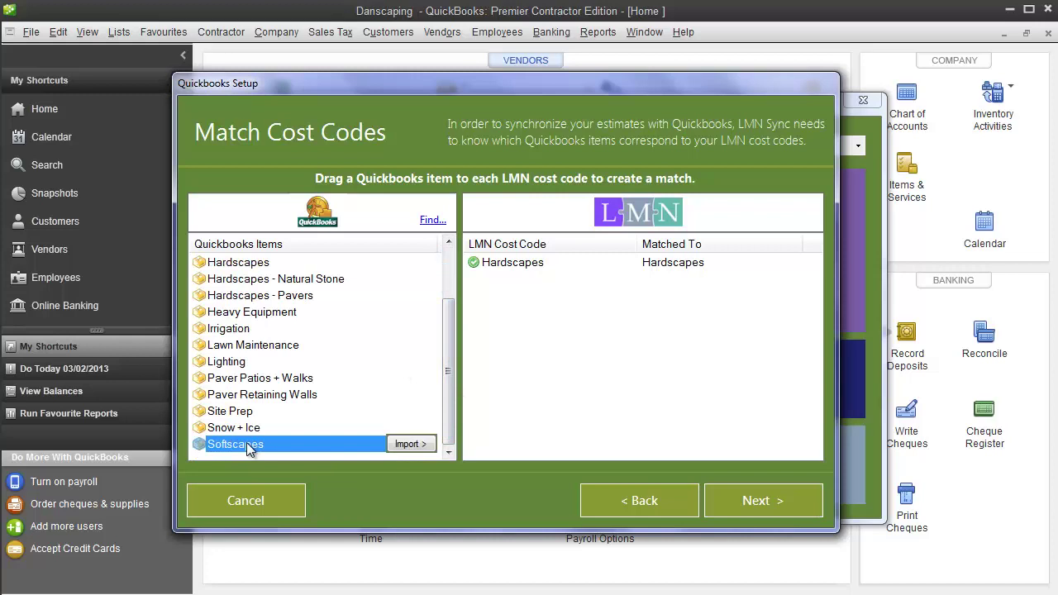
click(411, 444)
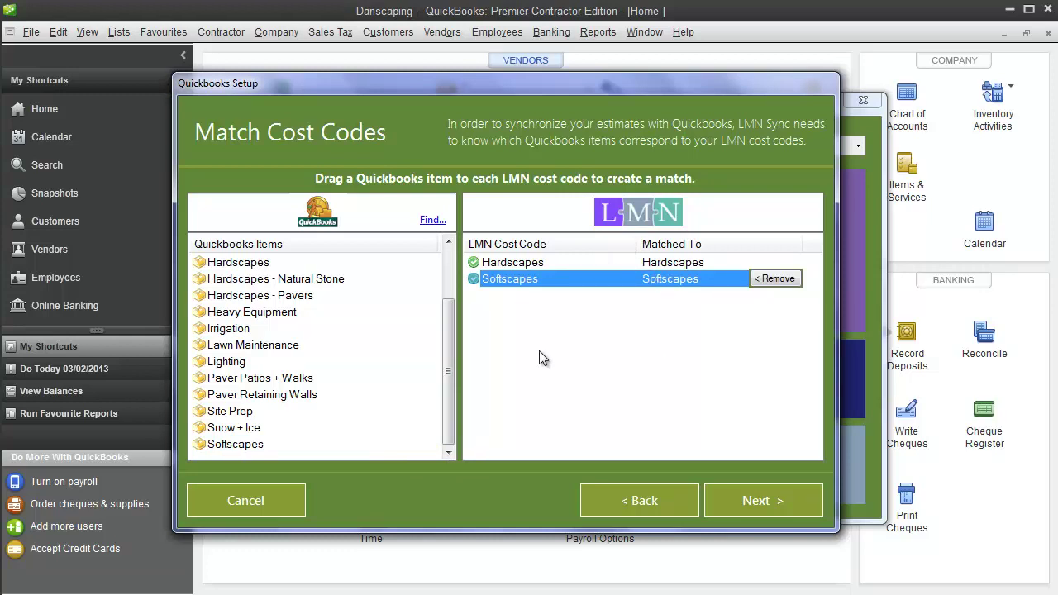
drag(447, 382, 441, 295)
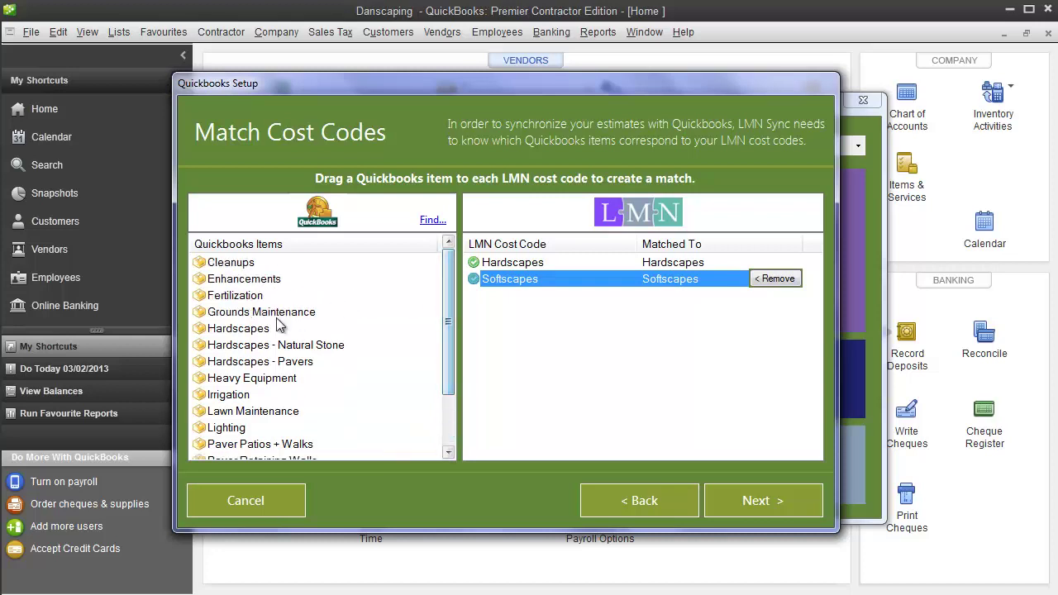
drag(248, 330, 661, 271)
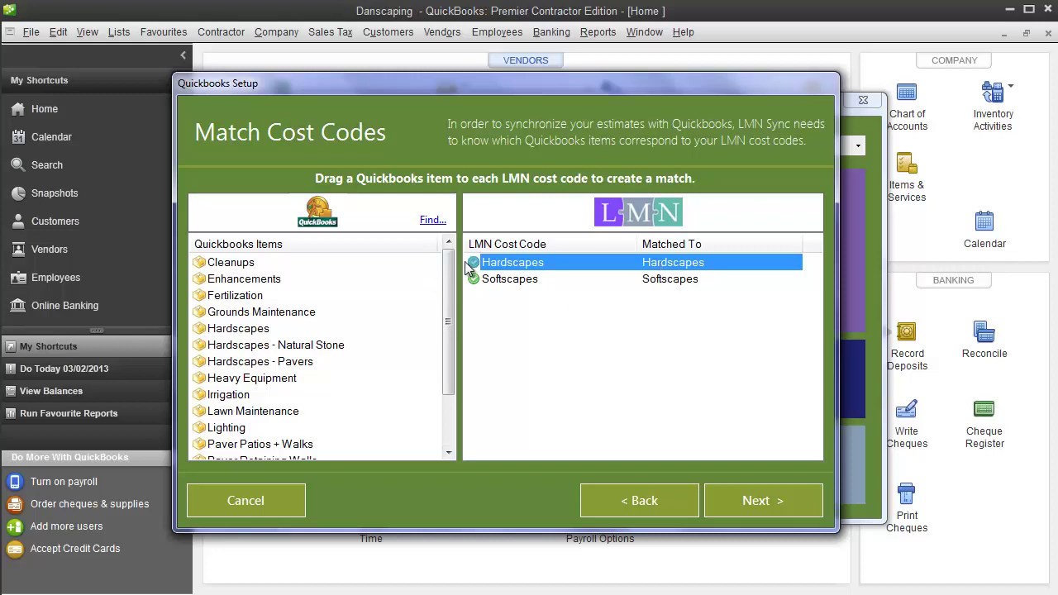
click(420, 312)
click(423, 312)
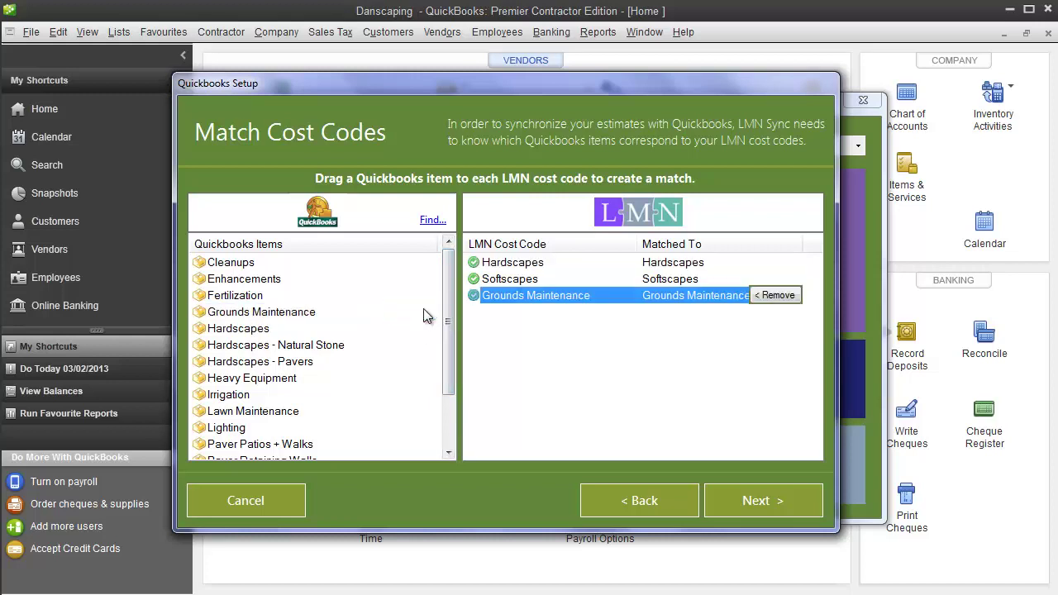
Match Irrigation, Lighting and Snow + Ice to their same-named QuickBooks items.
scroll(441, 367, down, 1)
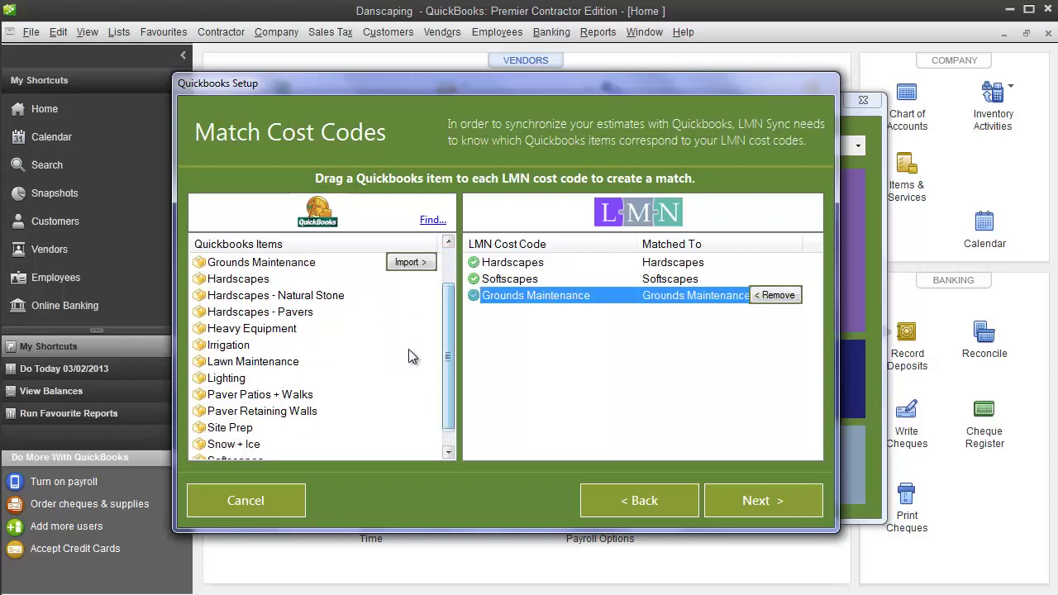
click(408, 347)
click(390, 345)
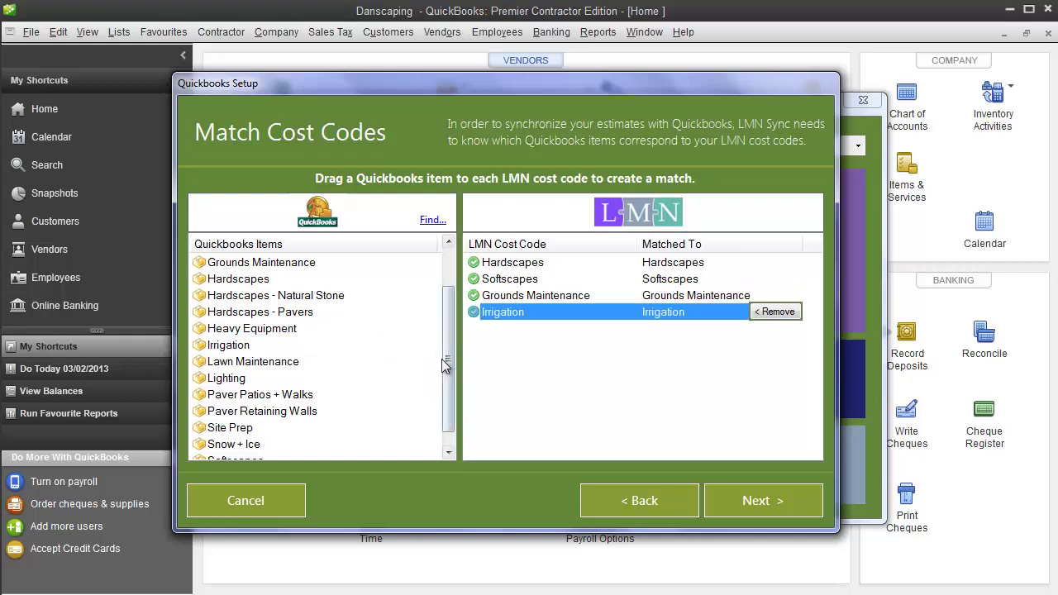
click(379, 377)
click(428, 382)
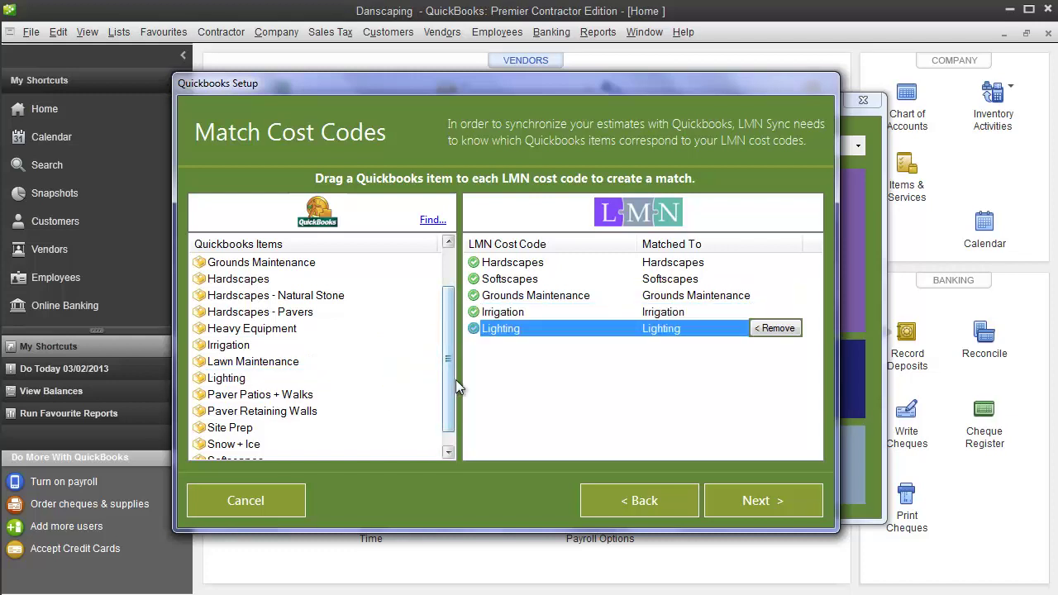
scroll(457, 382, down, 1)
click(388, 428)
click(416, 428)
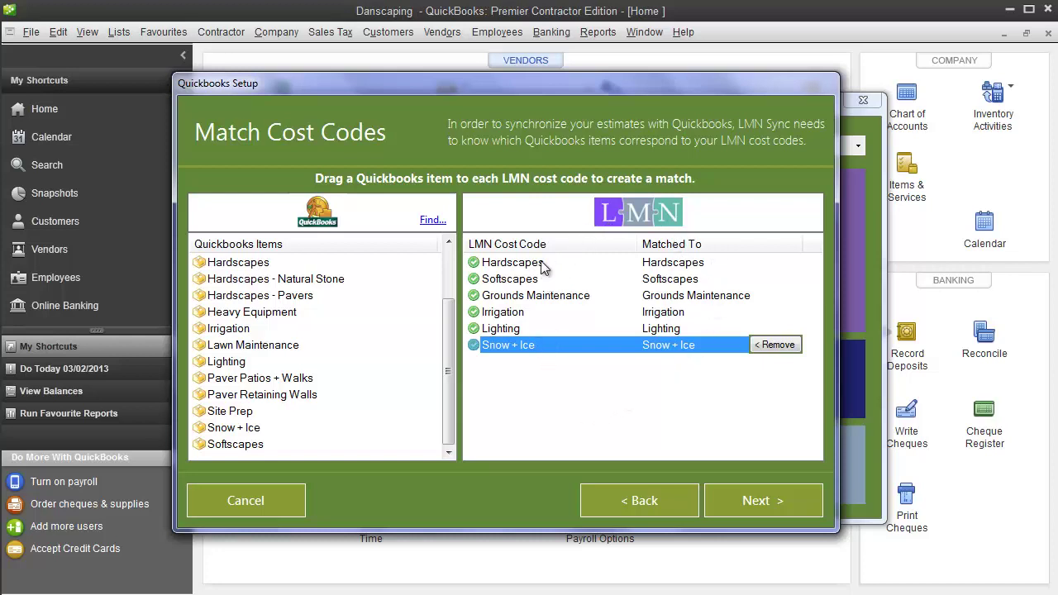
Finish cost code matching and confirm Yes in the Please Confirm dialog.
click(801, 507)
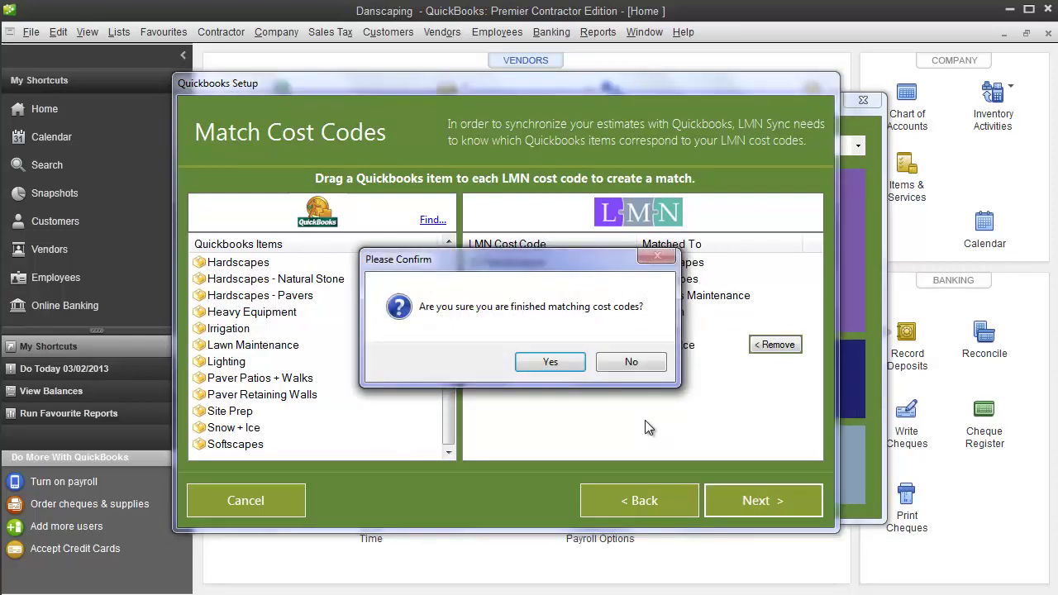
click(549, 363)
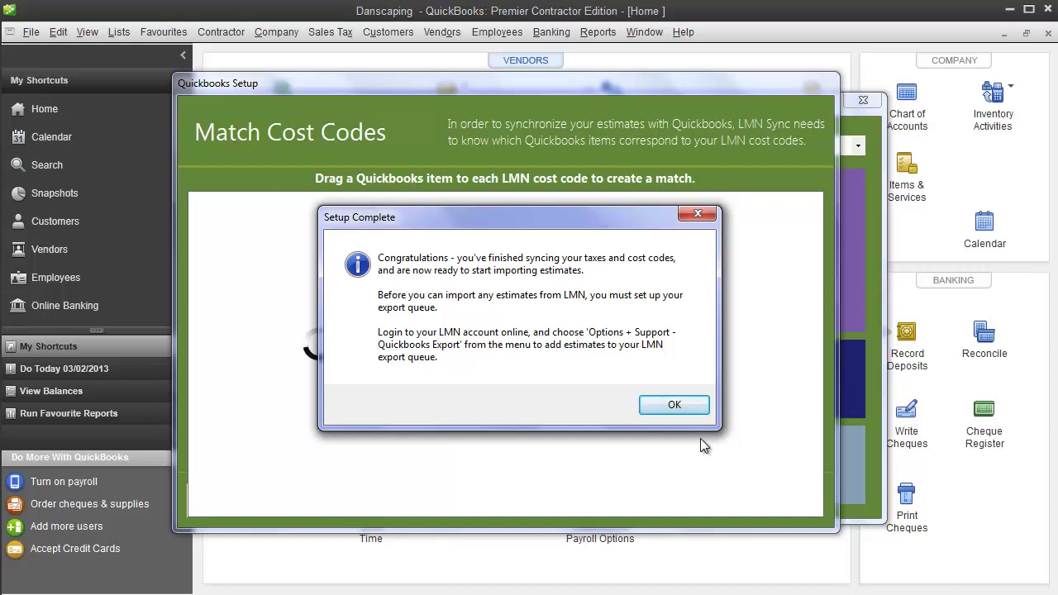
Dismiss the Setup Complete message to return to the main integration screen.
click(690, 407)
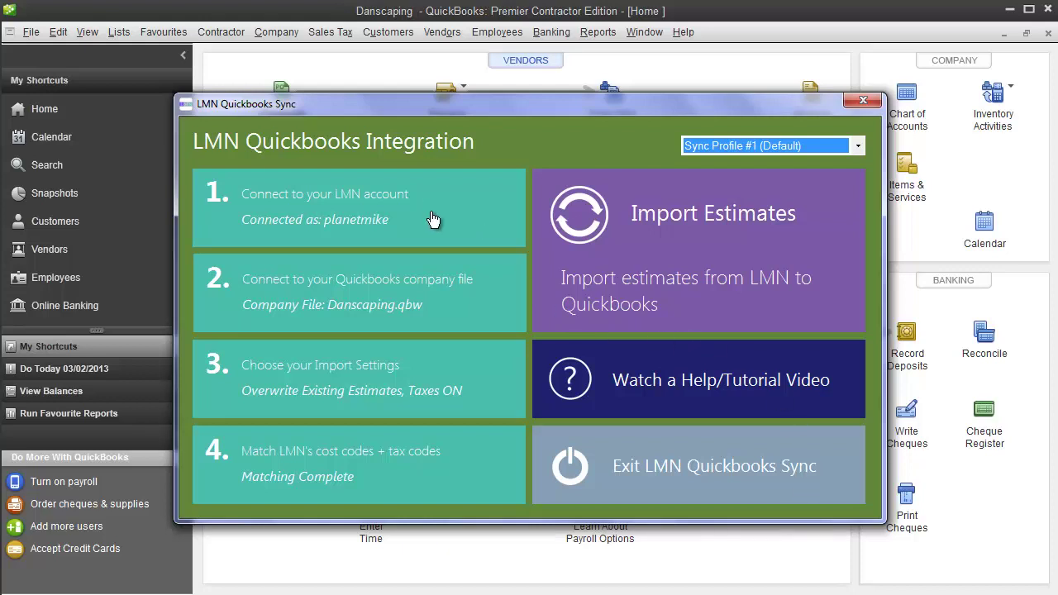
click(424, 489)
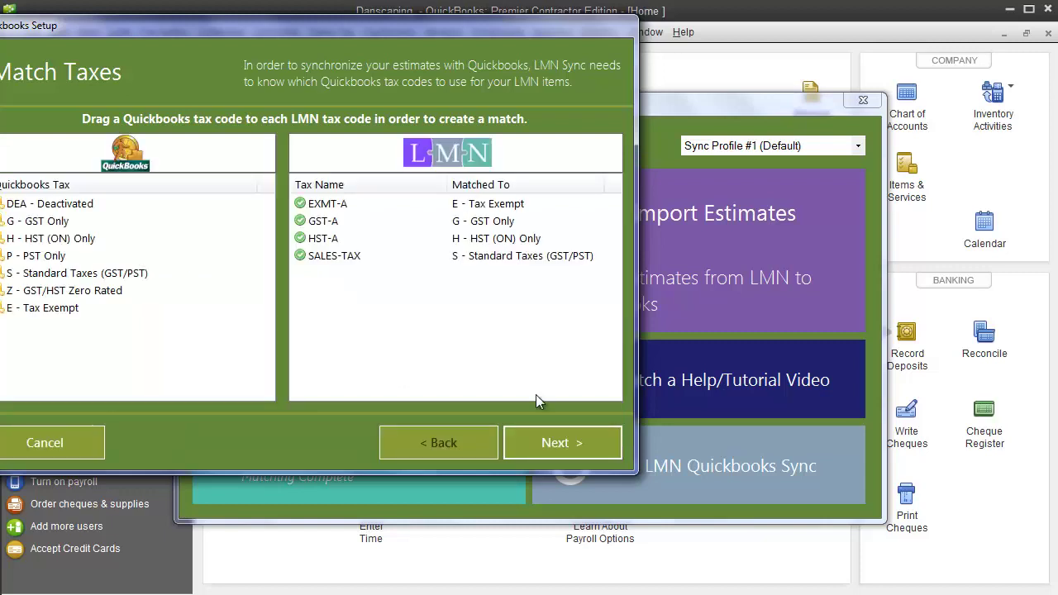
click(68, 454)
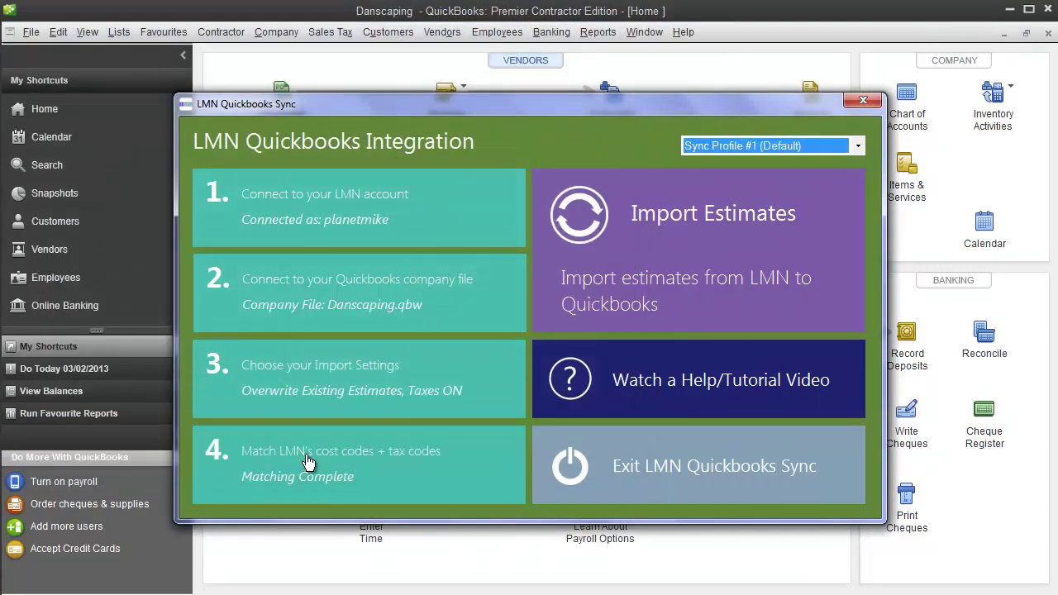